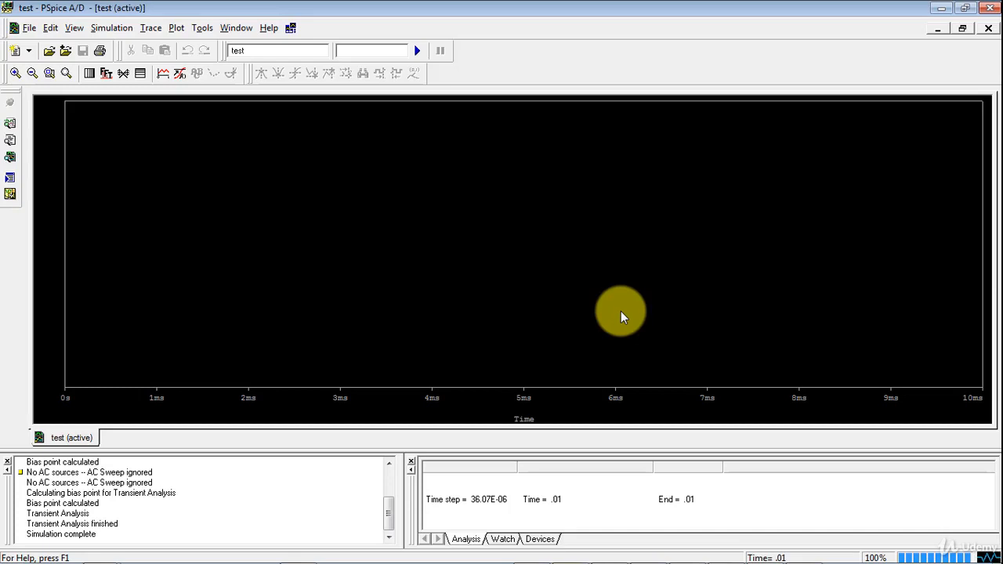
Open the Add Traces dialog and examine the simulation output variables, turning the Analog filter off and back on
left_click(163, 73)
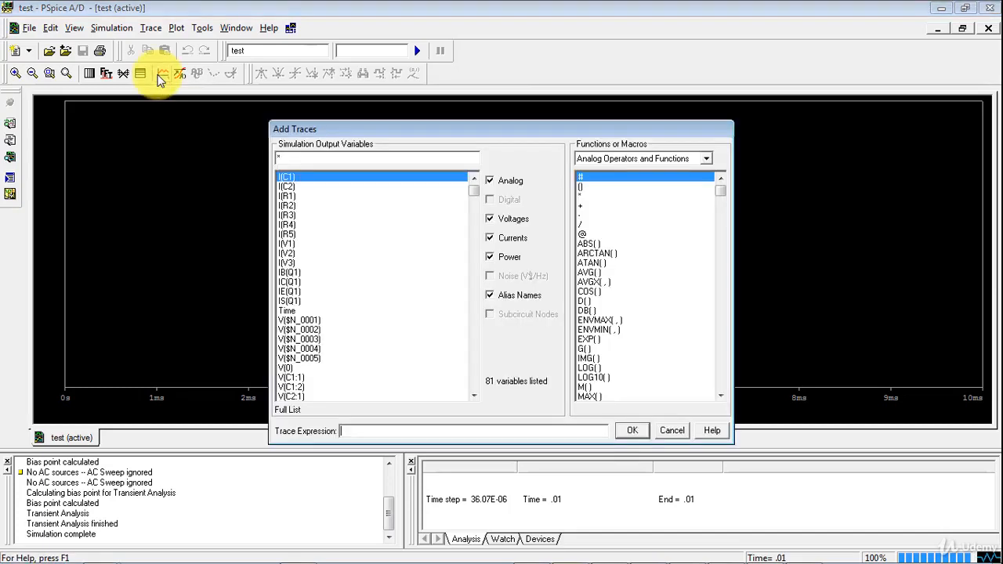
left_click_drag(459, 130, 540, 106)
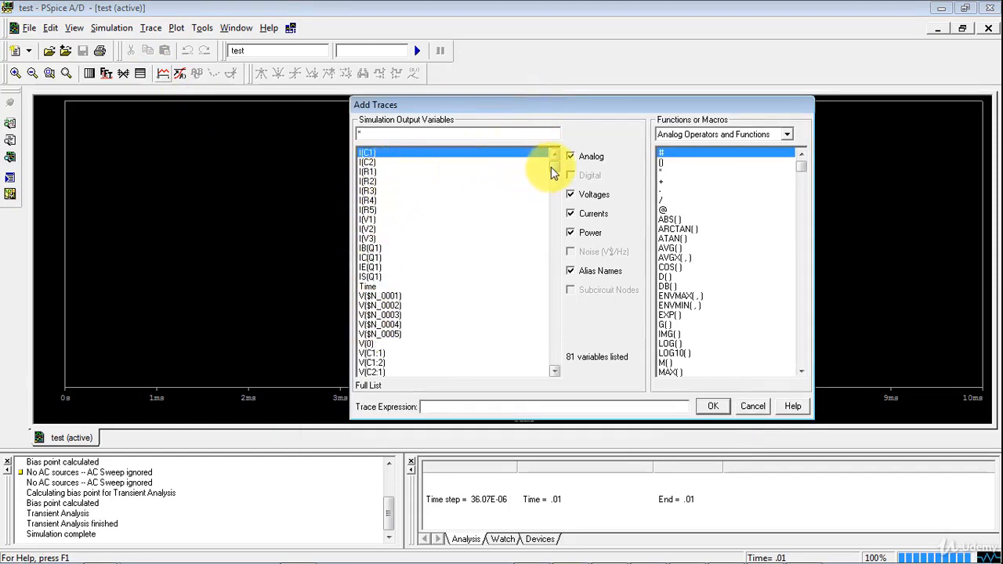
mouse_move(554, 168)
left_mouse_down()
mouse_move(559, 370)
mouse_move(547, 159)
left_mouse_up()
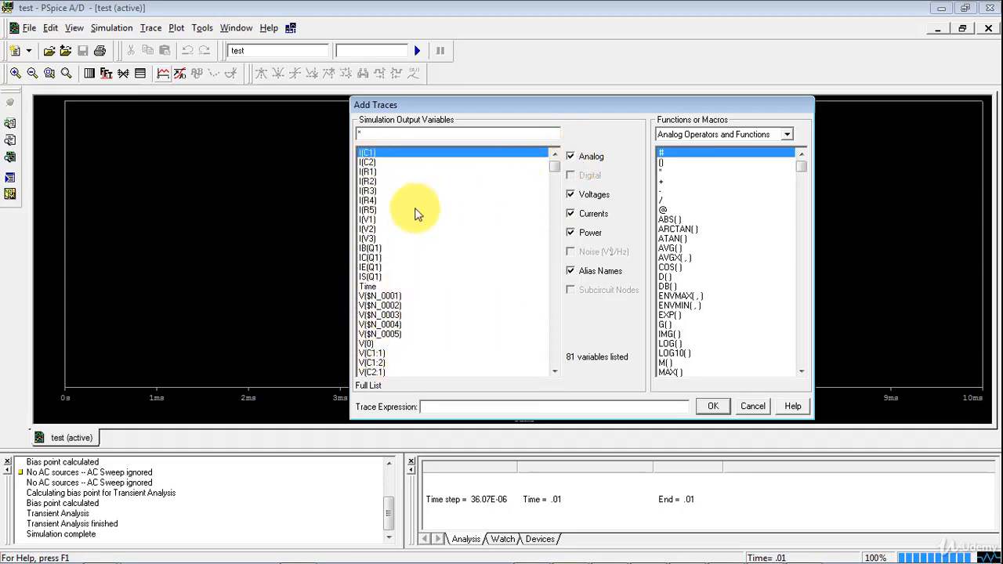
left_click(573, 157)
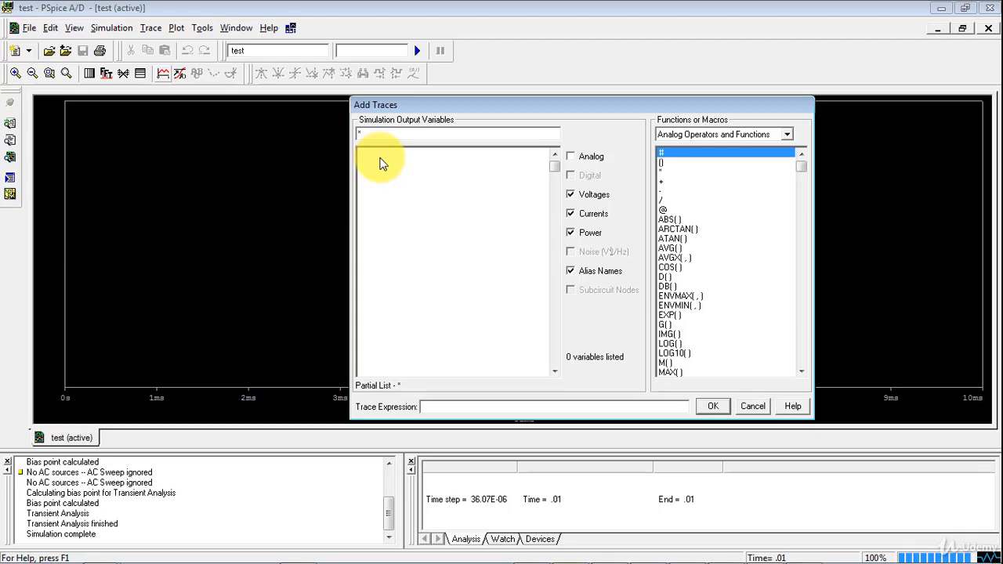
left_click(571, 157)
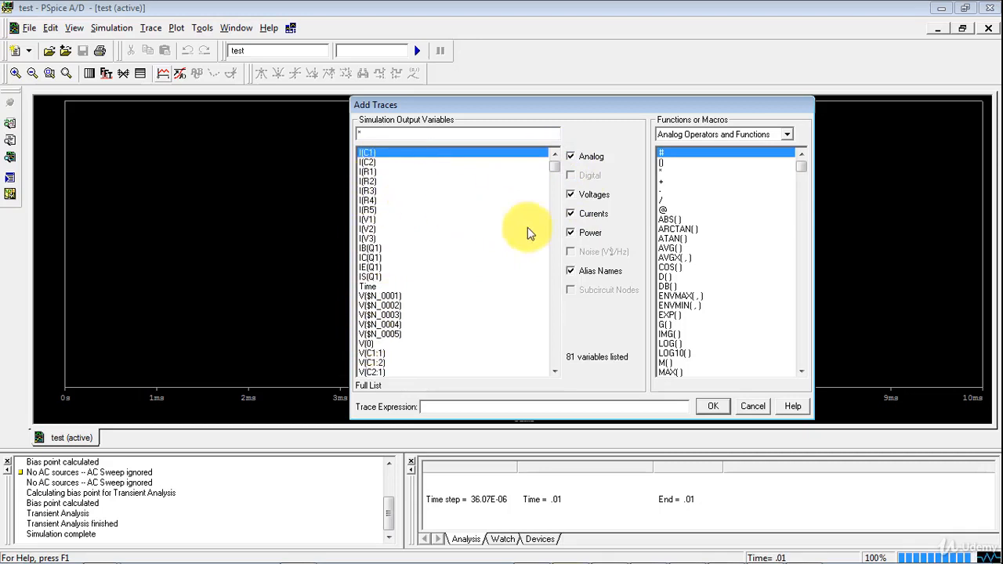
Filter the output variables to view currents alone, power alone, and voltages alone
left_click(571, 214)
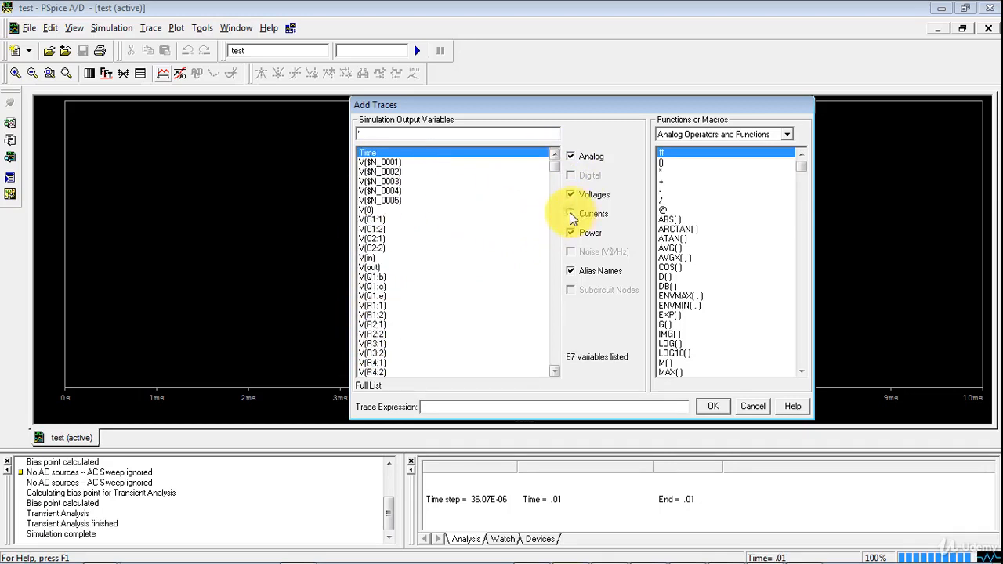
left_click(571, 234)
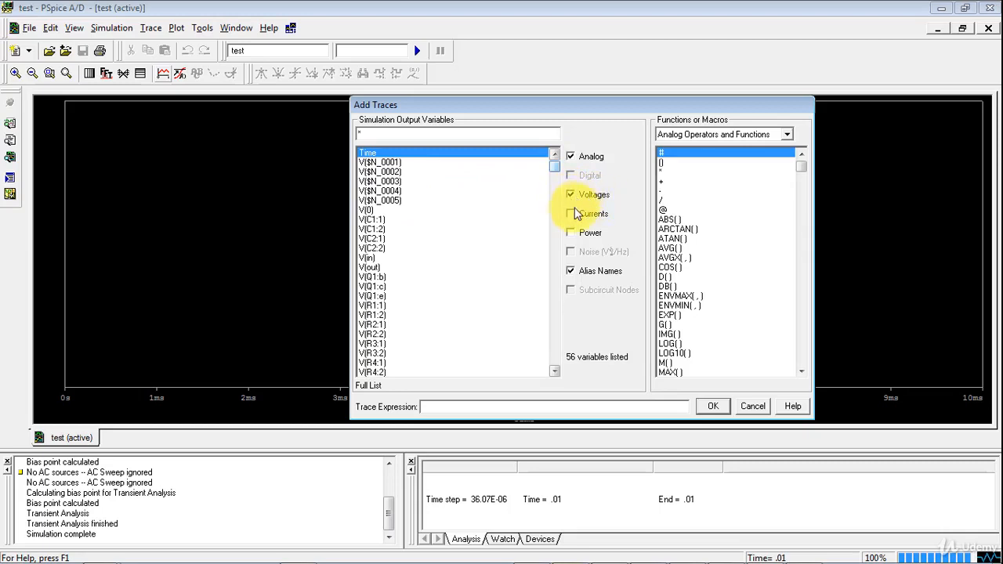
left_click(571, 196)
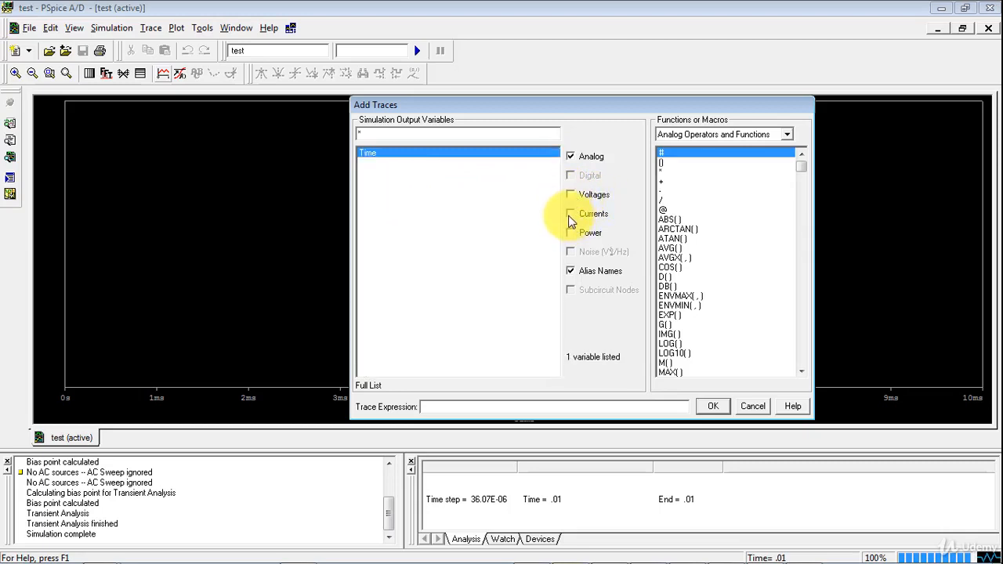
left_click(571, 214)
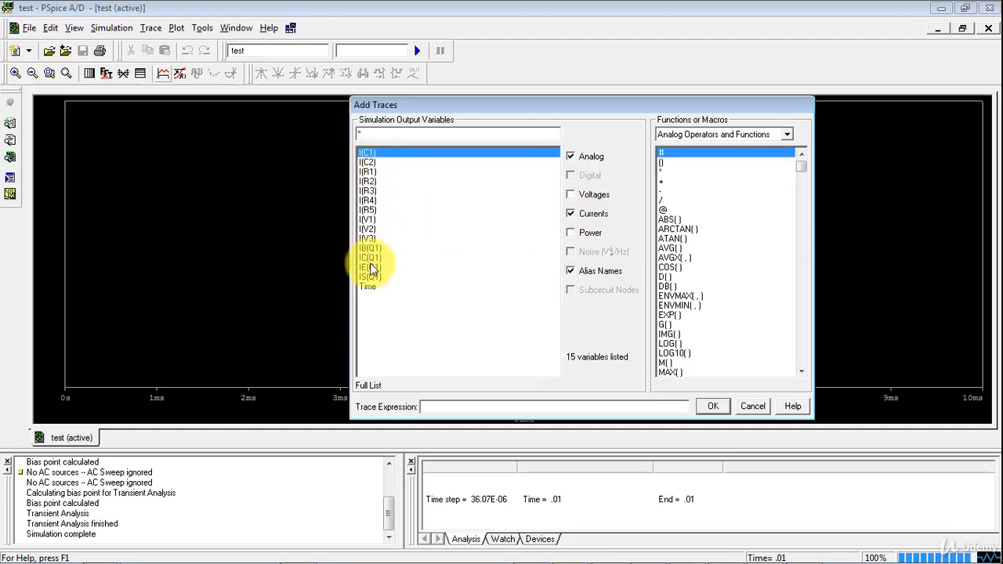
left_click(571, 214)
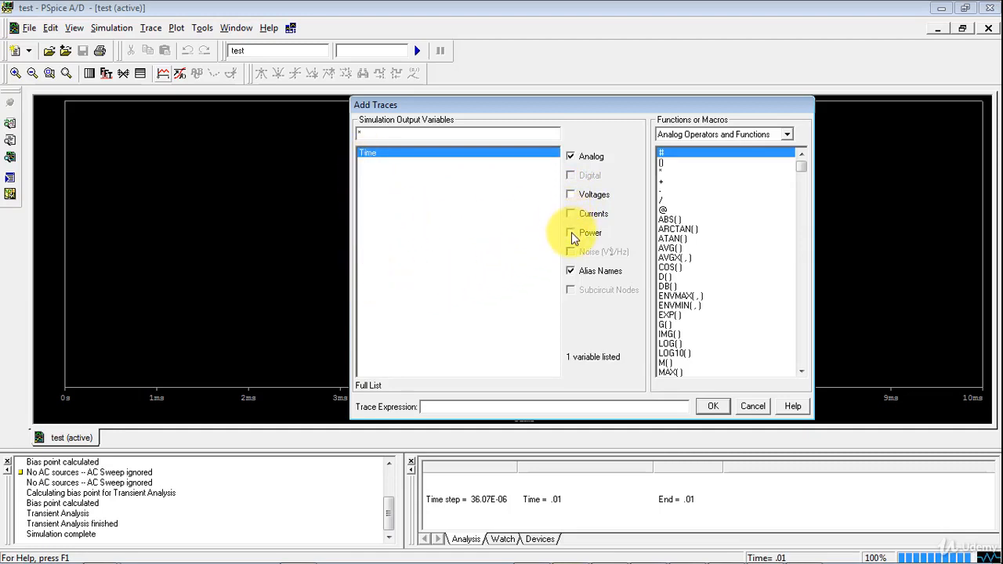
left_click(571, 233)
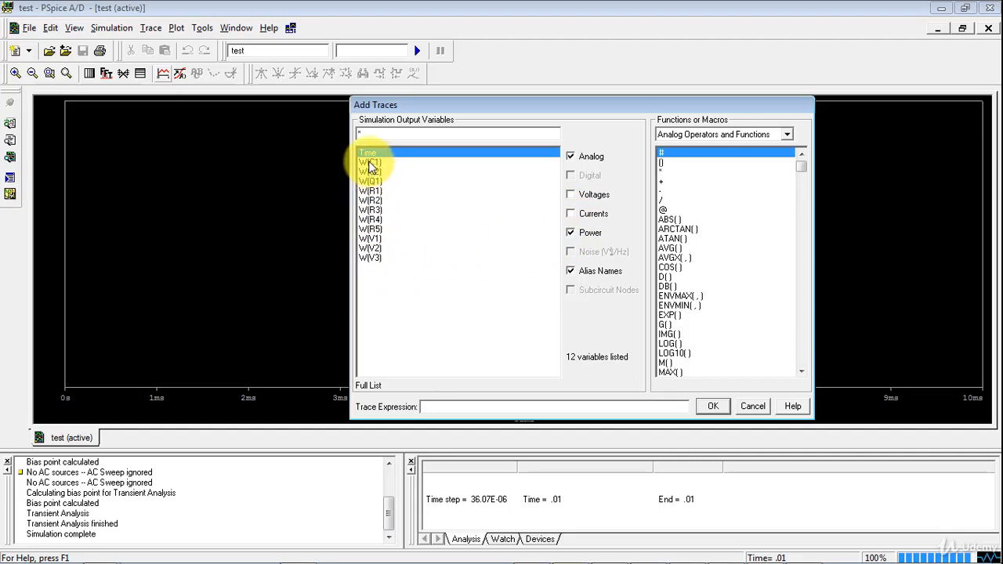
left_click(571, 232)
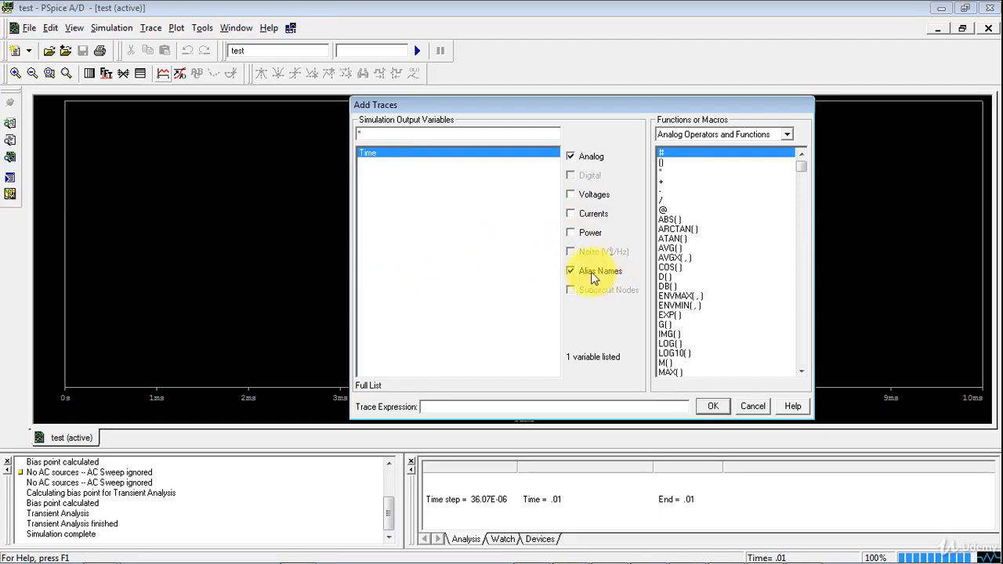
left_click(572, 196)
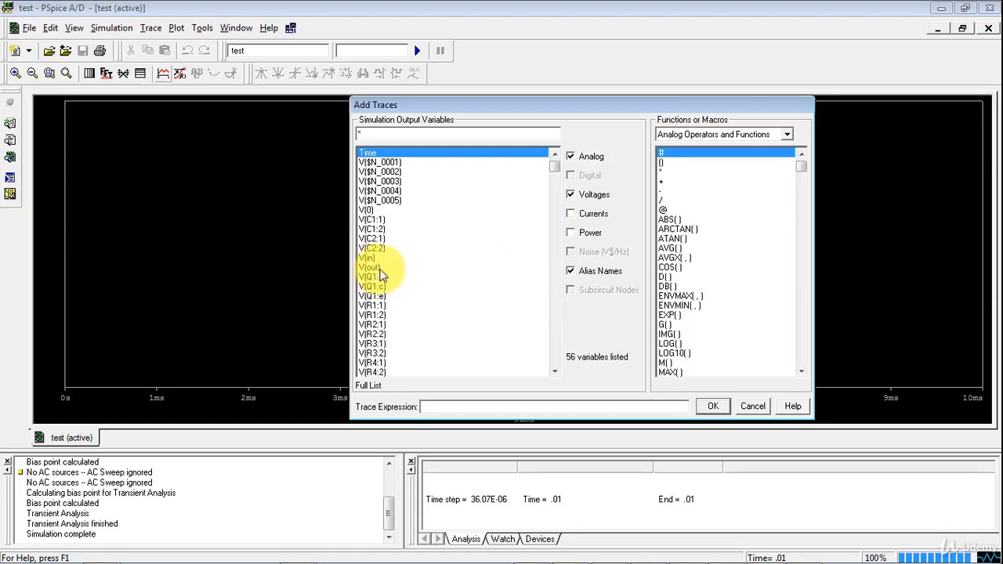
View the voltage variables without alias names, and restore the Alias Names, Power and Currents filters
left_click(571, 271)
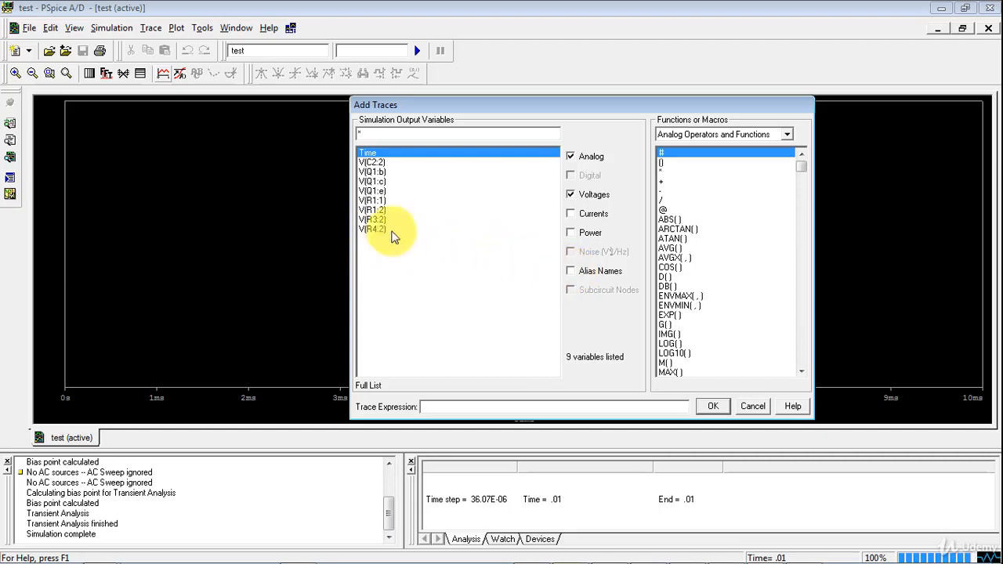
left_click(570, 271)
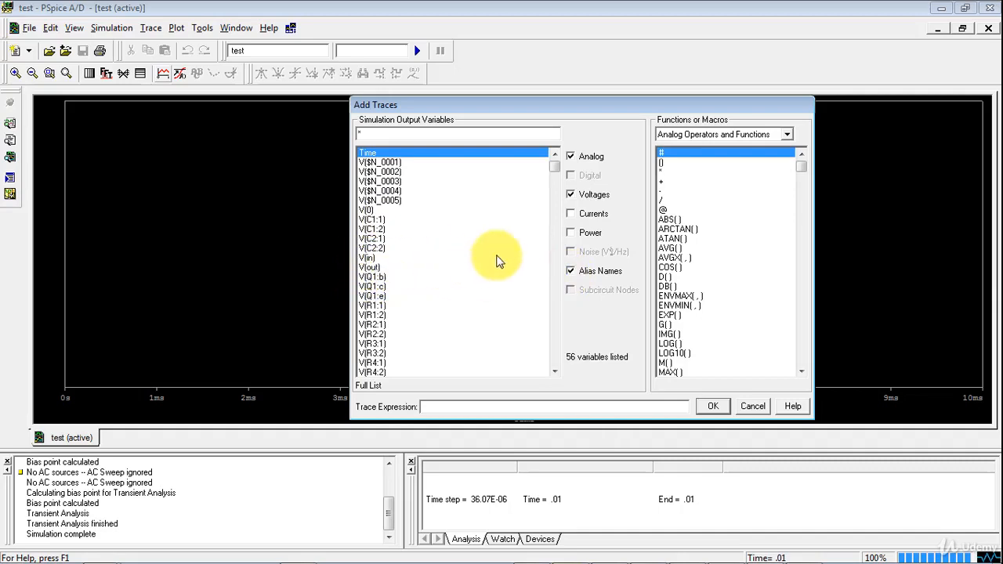
left_click(571, 157)
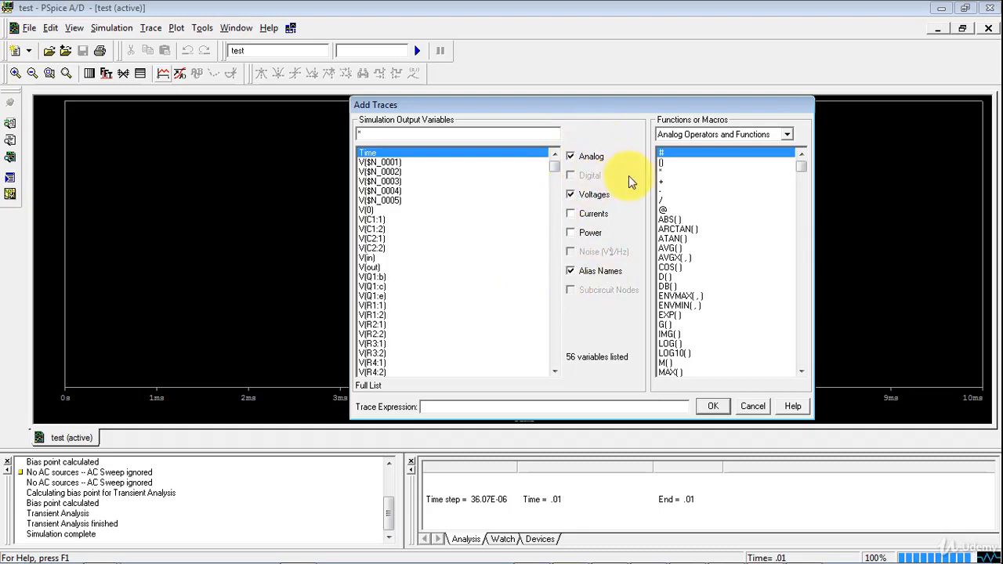
left_click(570, 233)
left_click(571, 213)
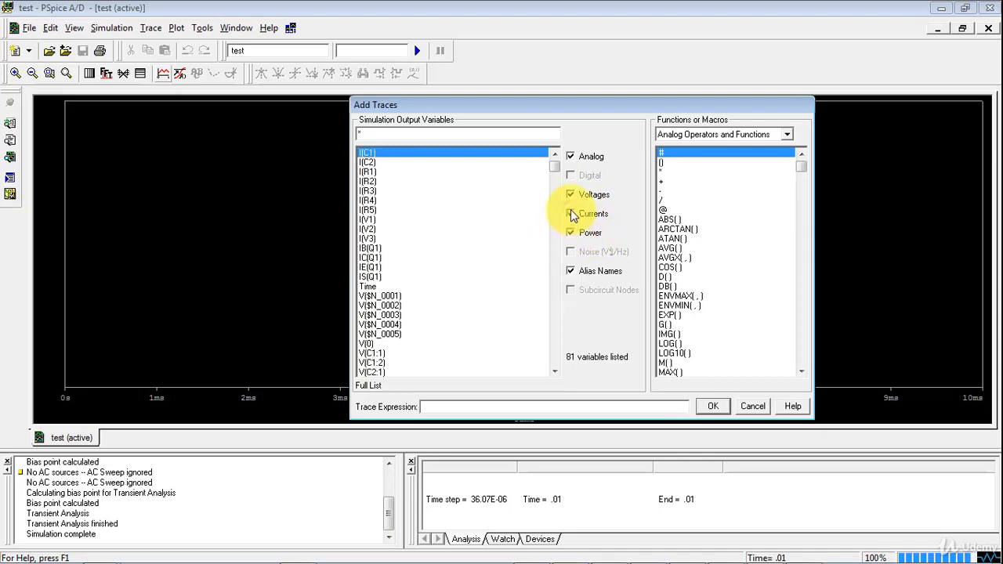
Add the V(out) trace to the plot and delete its duplicate so that only one copy remains
left_click_drag(555, 172, 561, 153)
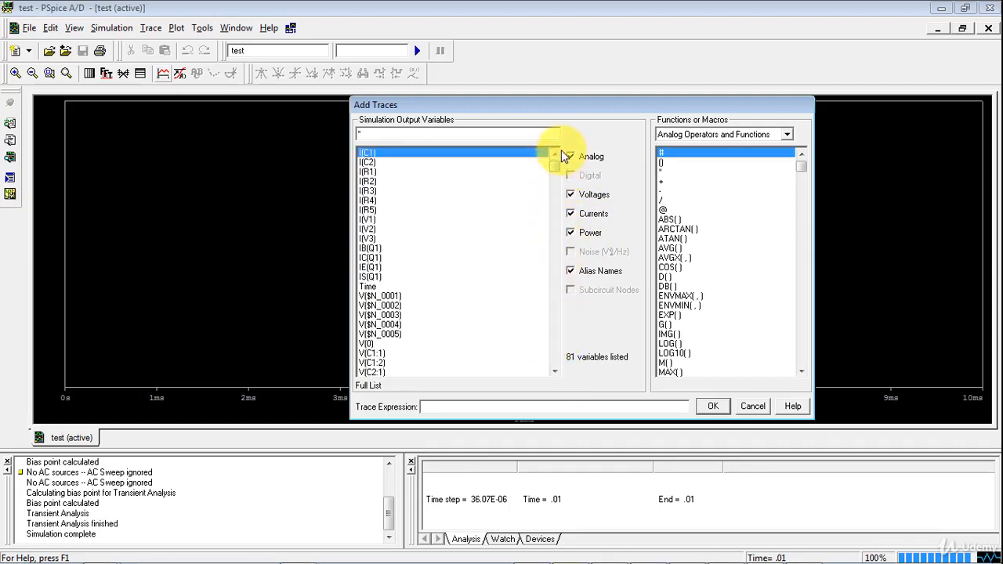
left_click_drag(561, 173, 560, 214)
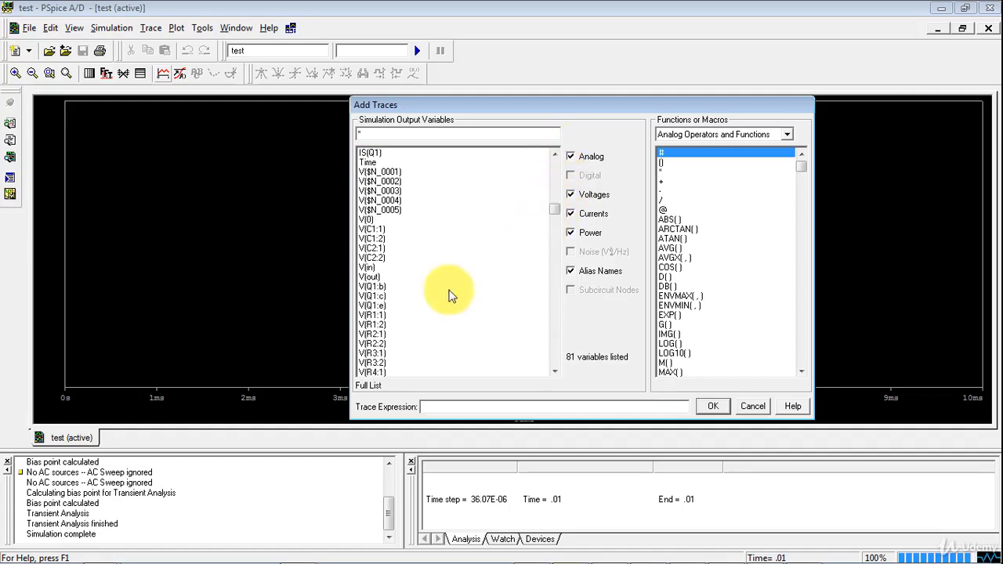
double_click(369, 277)
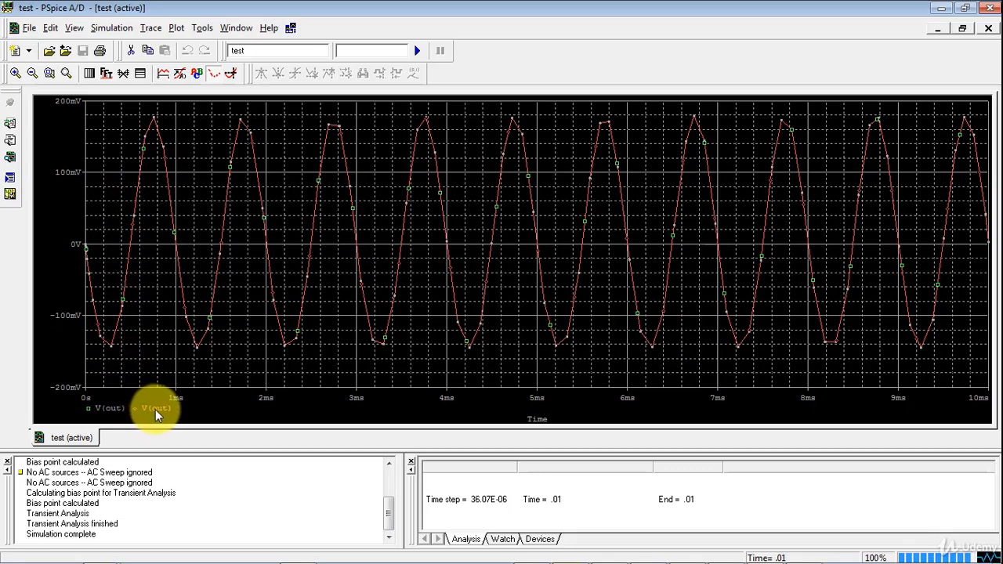
key("Delete")
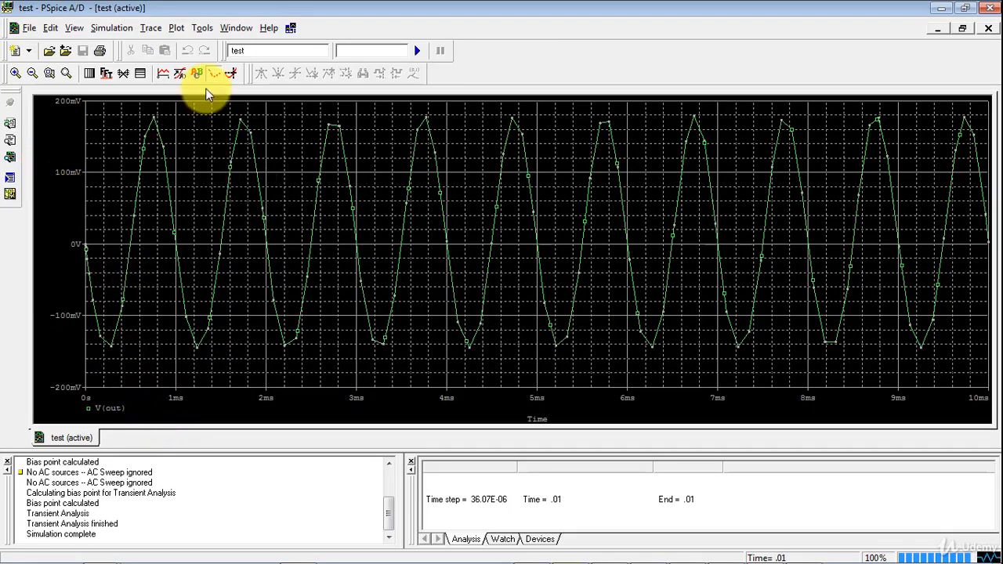
Add a second plot to the window and display the V(in) trace in it
left_click(177, 28)
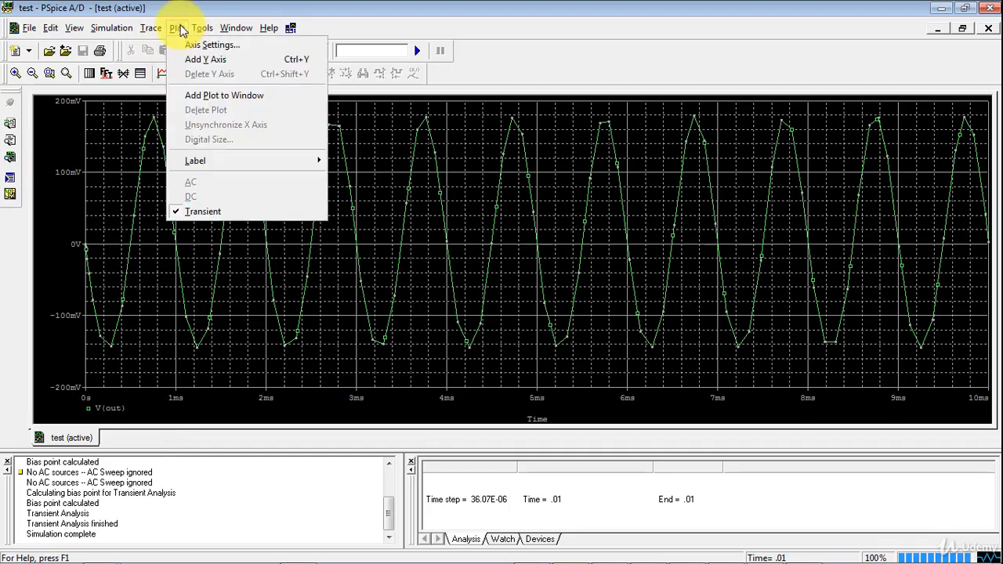
left_click(196, 96)
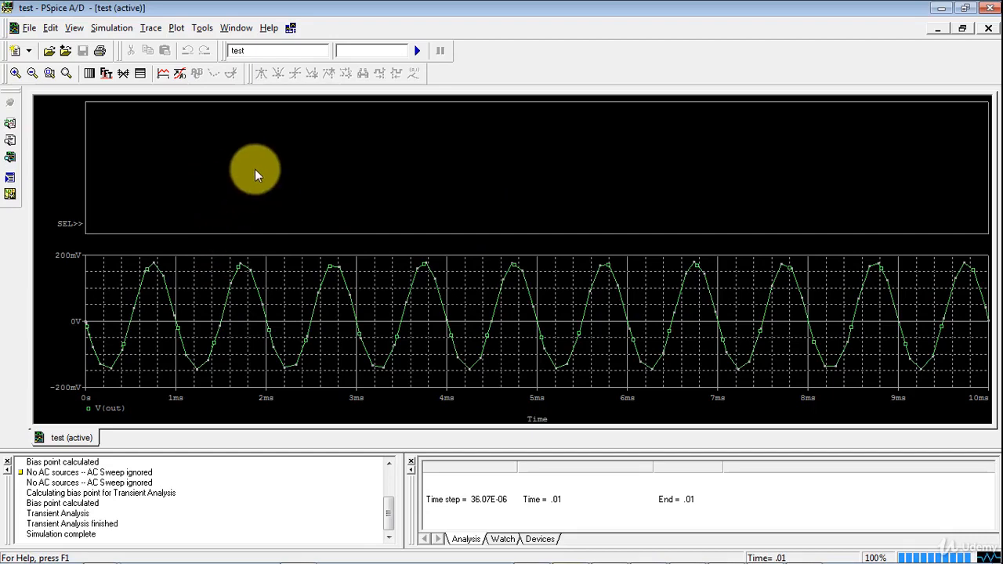
left_click(174, 29)
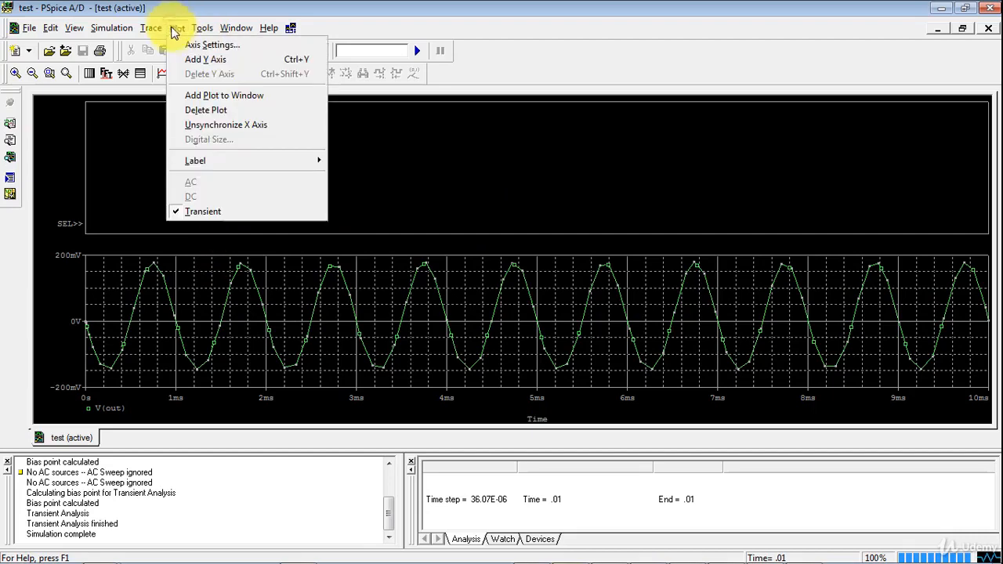
left_click(165, 185)
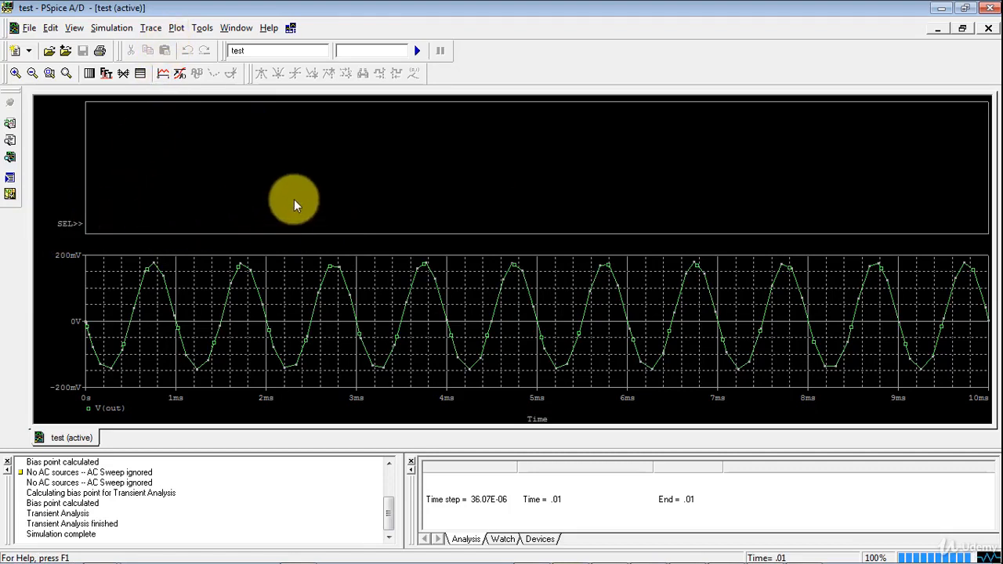
left_click(162, 73)
left_click_drag(556, 166, 562, 204)
double_click(371, 298)
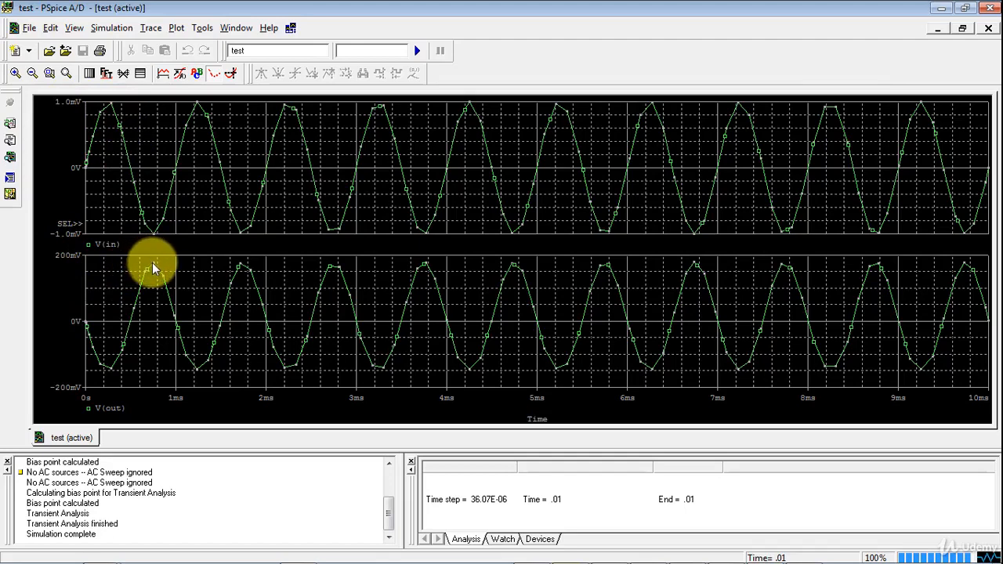
Zoom in on the first cycle of V(out) to inspect it, and fit both plots back to the full time range
left_click(15, 73)
left_click_drag(202, 314, 82, 250)
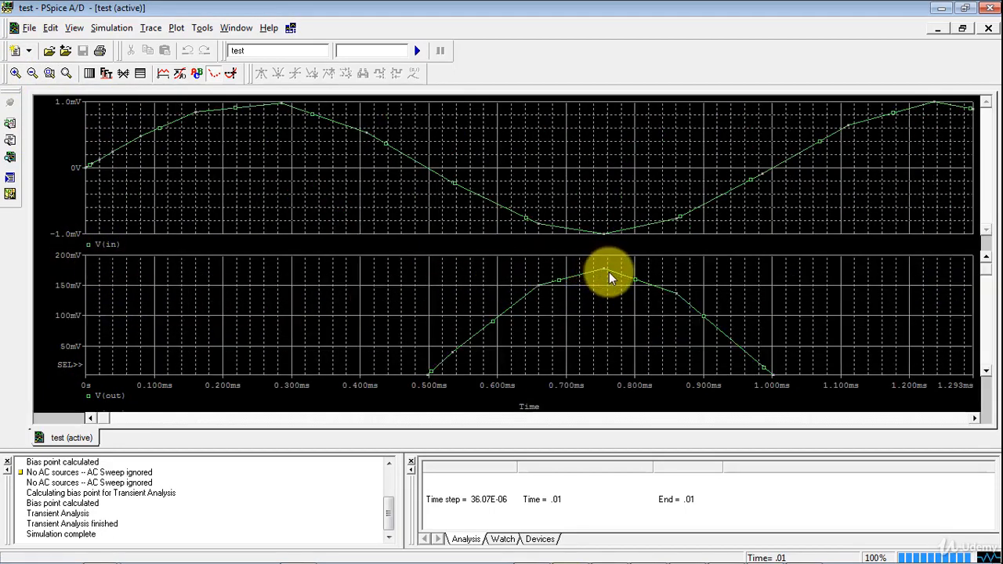
left_click(66, 73)
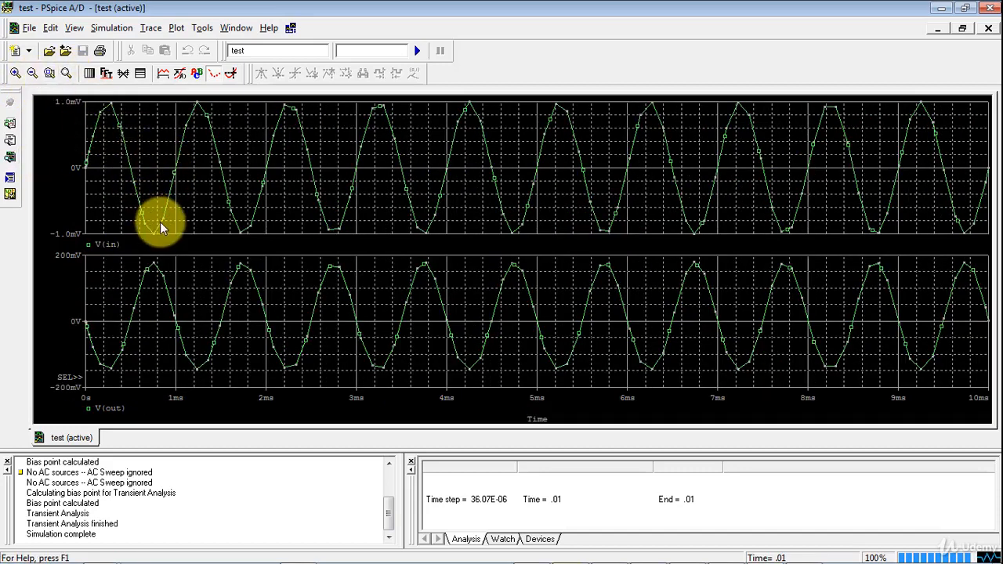
Add two more empty plots above the V(in) plot
left_click(176, 28)
left_click(199, 95)
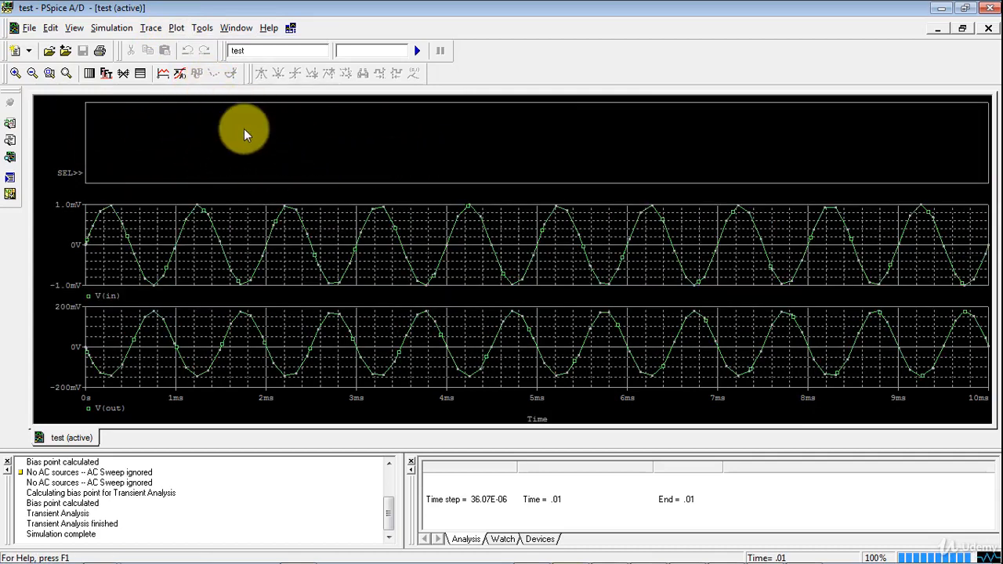
left_click(173, 30)
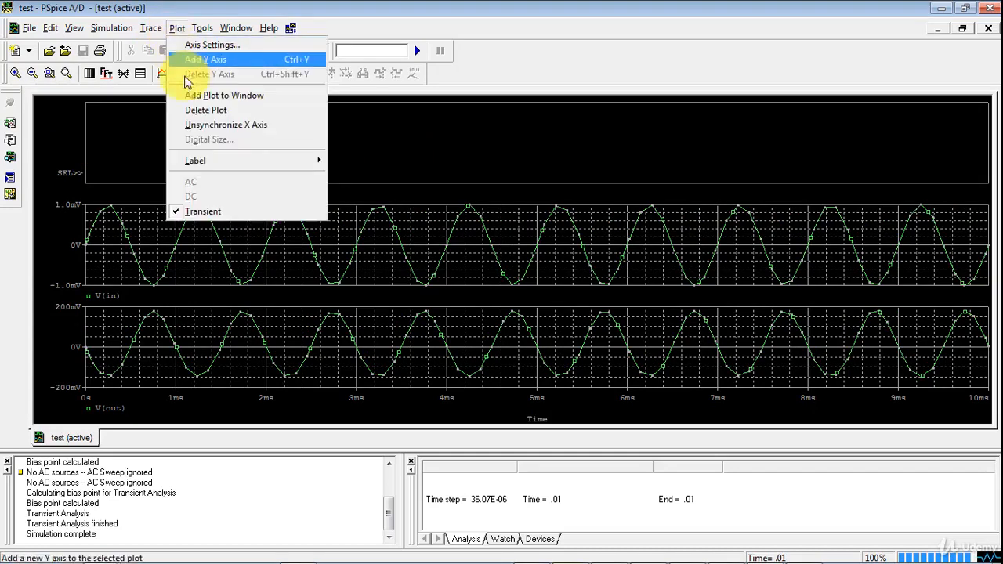
left_click(196, 96)
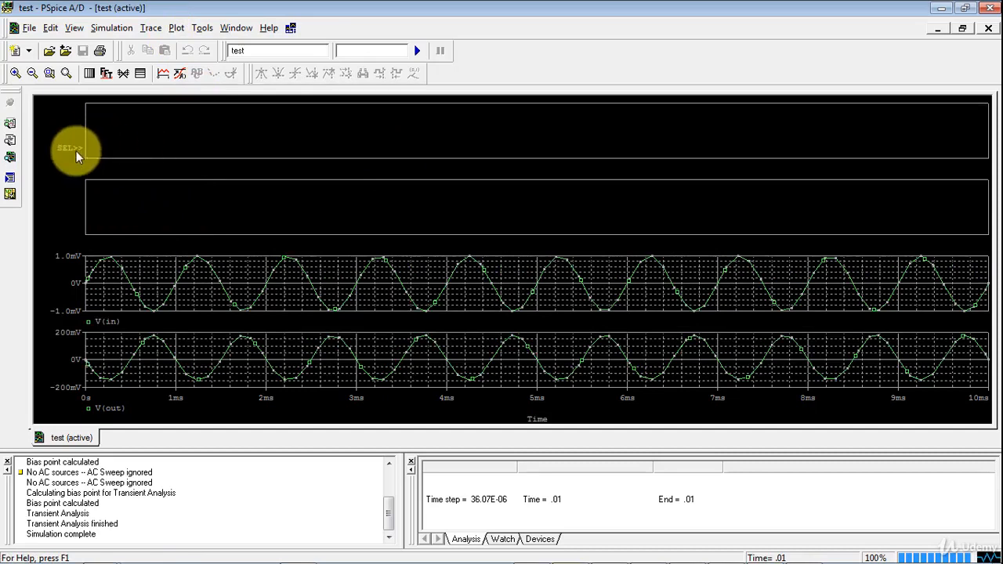
Delete the two empty plots and the V(in) plot, keeping only the V(out) plot
left_click(175, 30)
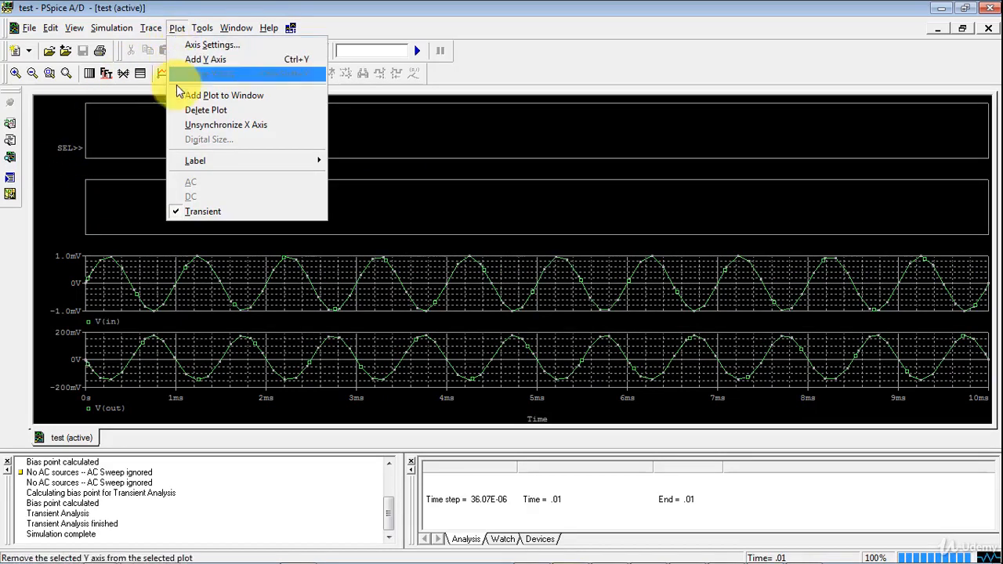
left_click(174, 110)
left_click(174, 31)
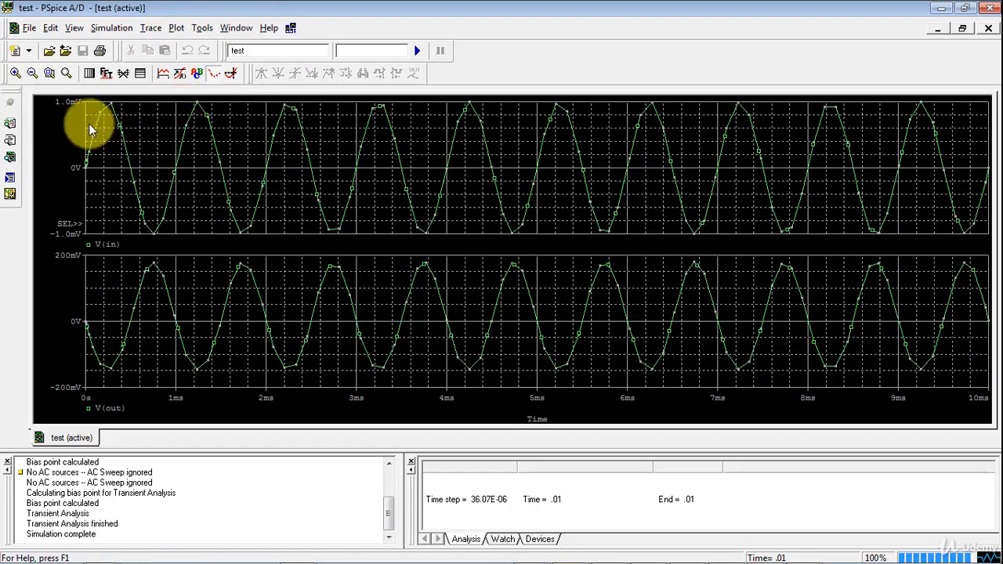
left_click(176, 29)
left_click(192, 108)
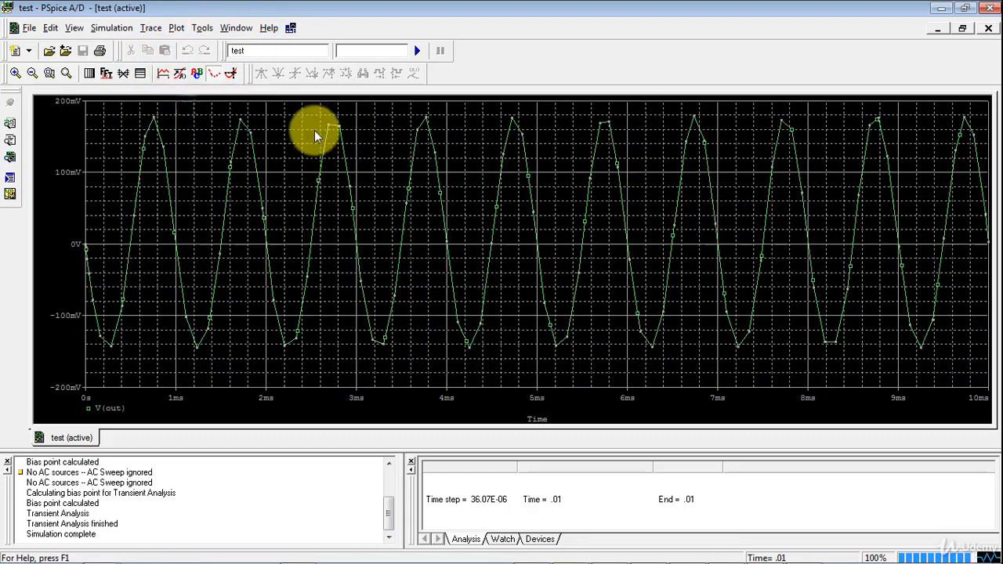
Display the cursor, place it on the first peak of V(out), and mark that point with a coordinate label
left_click(230, 76)
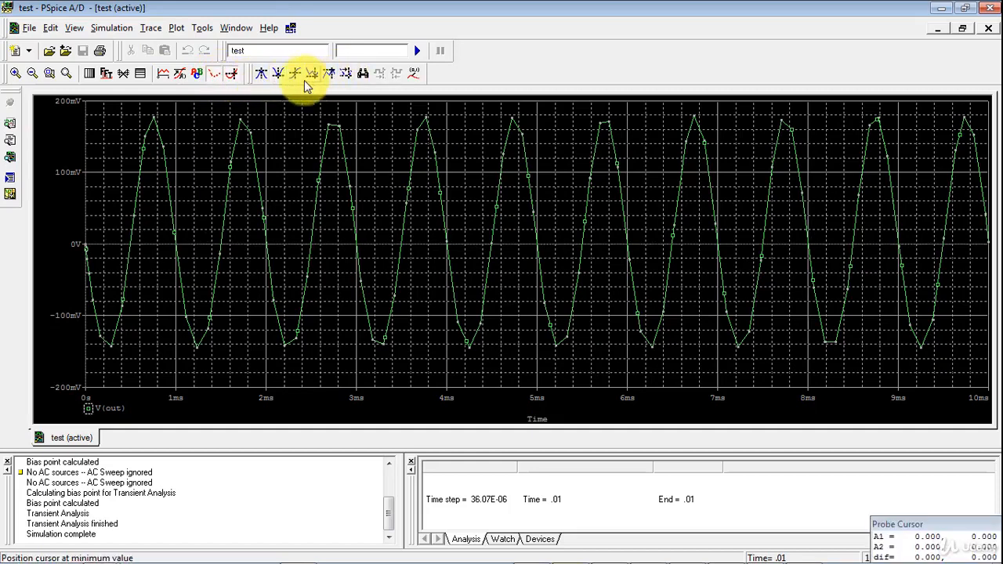
left_click(262, 75)
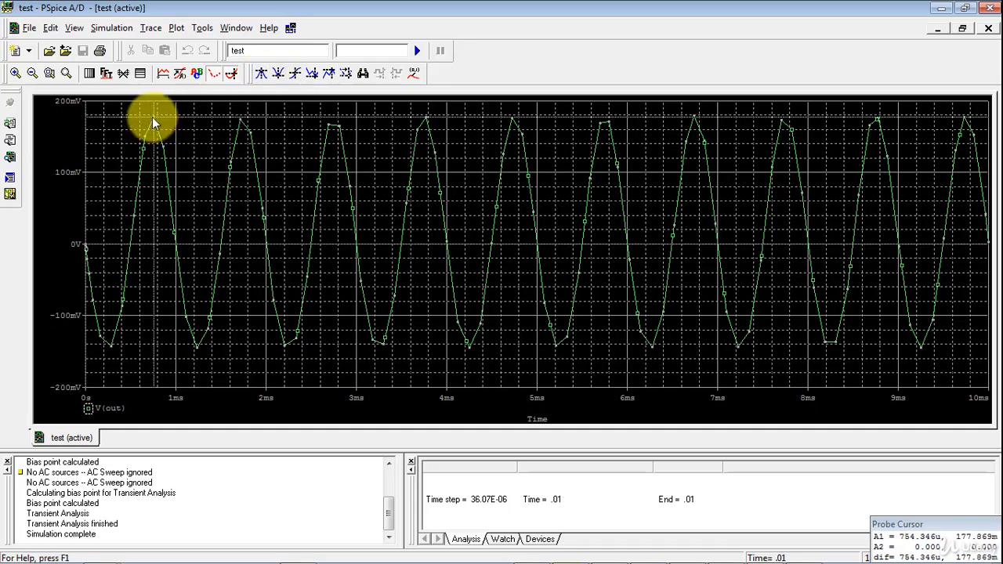
left_click(420, 72)
mouse_move(155, 136)
left_mouse_down()
mouse_move(172, 135)
mouse_move(161, 136)
left_mouse_up()
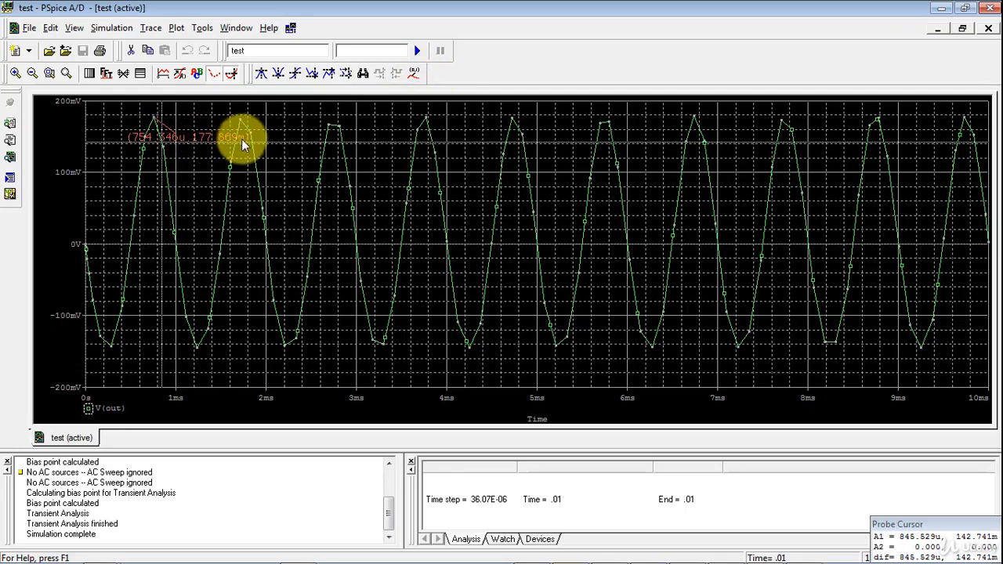
Place the cursor on the first trough of V(out), then at about 2.88 ms, marking both points with coordinate labels
left_click(277, 78)
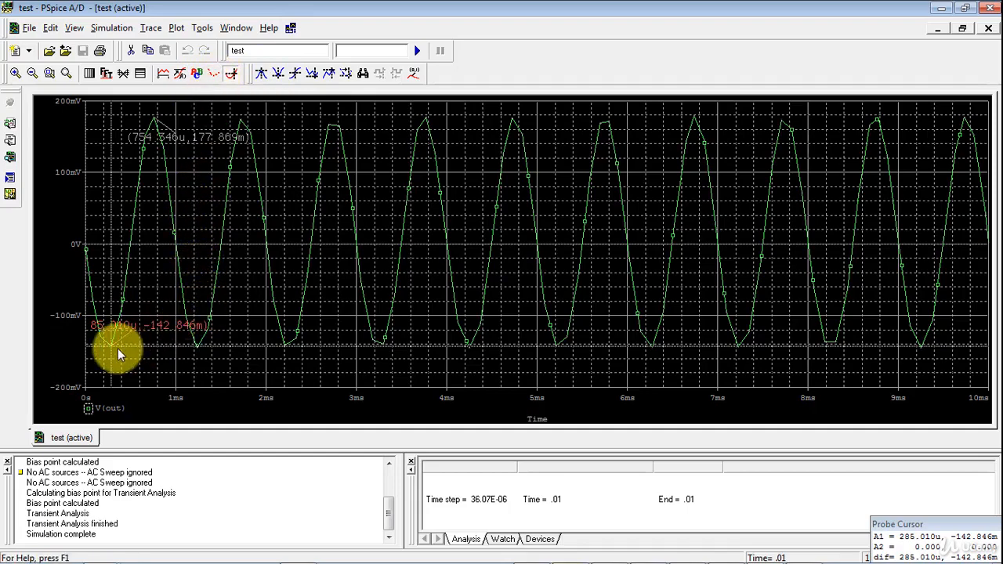
mouse_move(117, 349)
left_mouse_down()
mouse_move(194, 312)
mouse_move(308, 291)
mouse_move(328, 249)
mouse_move(345, 244)
left_mouse_up()
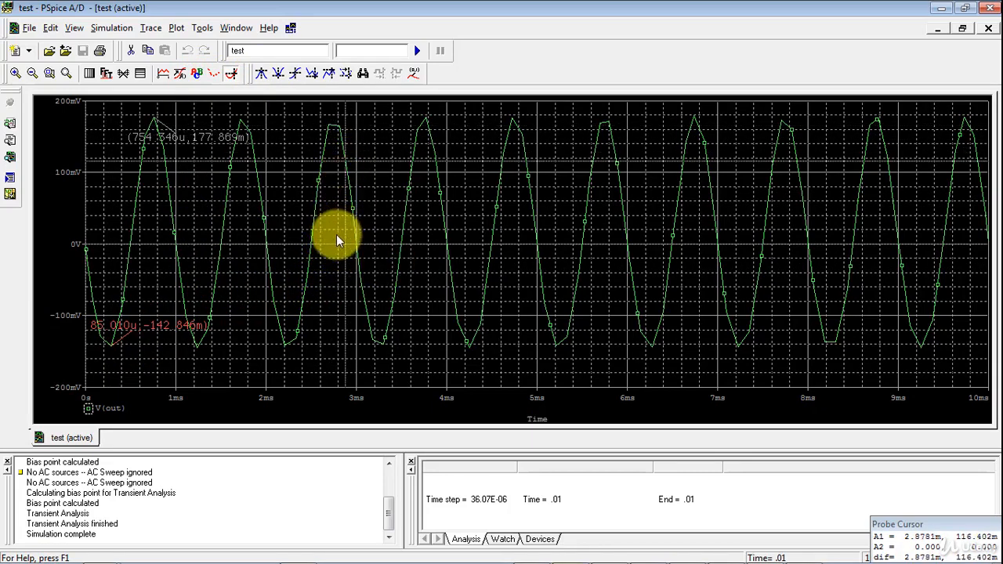
left_click(413, 73)
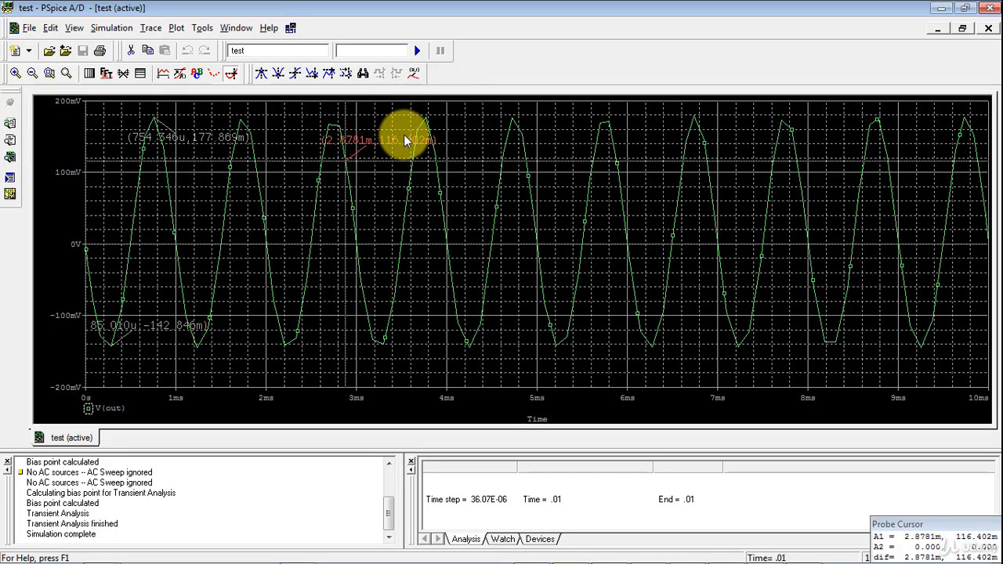
Add the text label "test" beside the fourth peak of the V(out) waveform
left_click(196, 76)
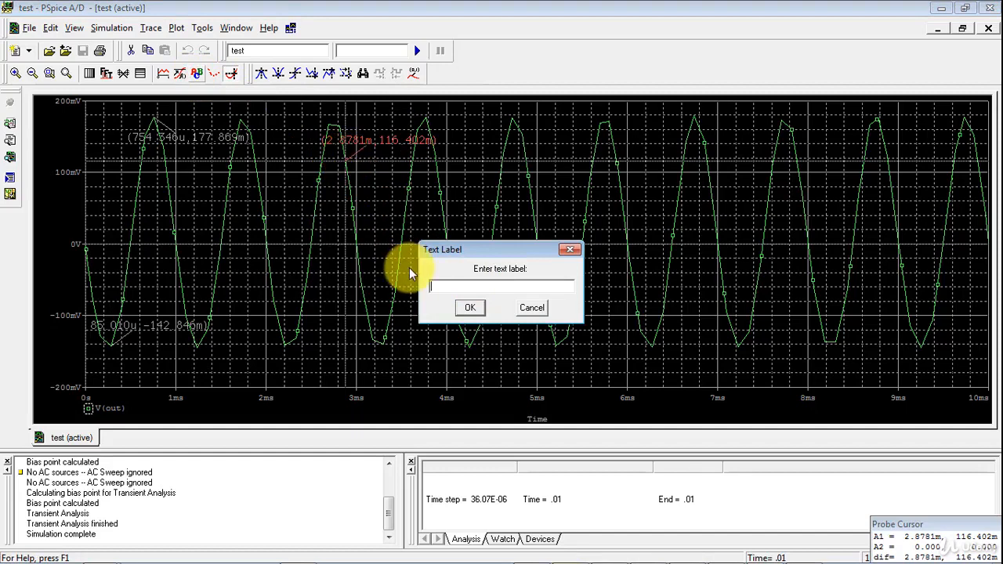
type("test")
left_click(471, 307)
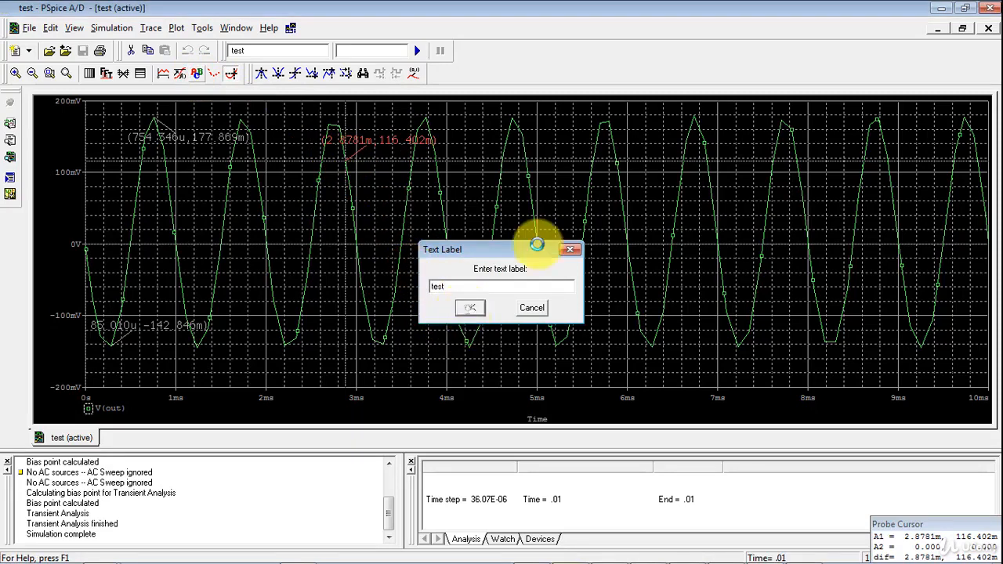
left_click(438, 119)
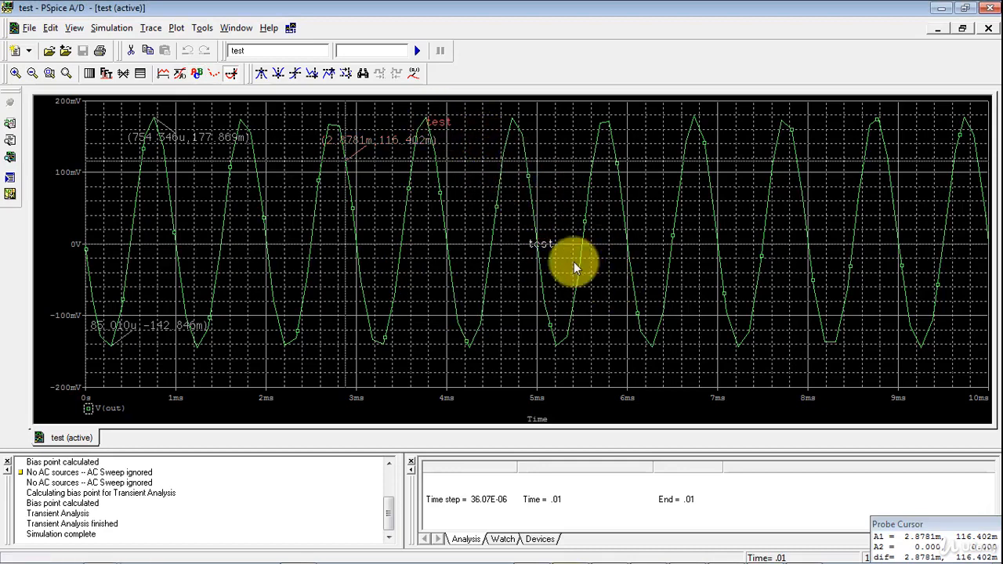
left_click(542, 246)
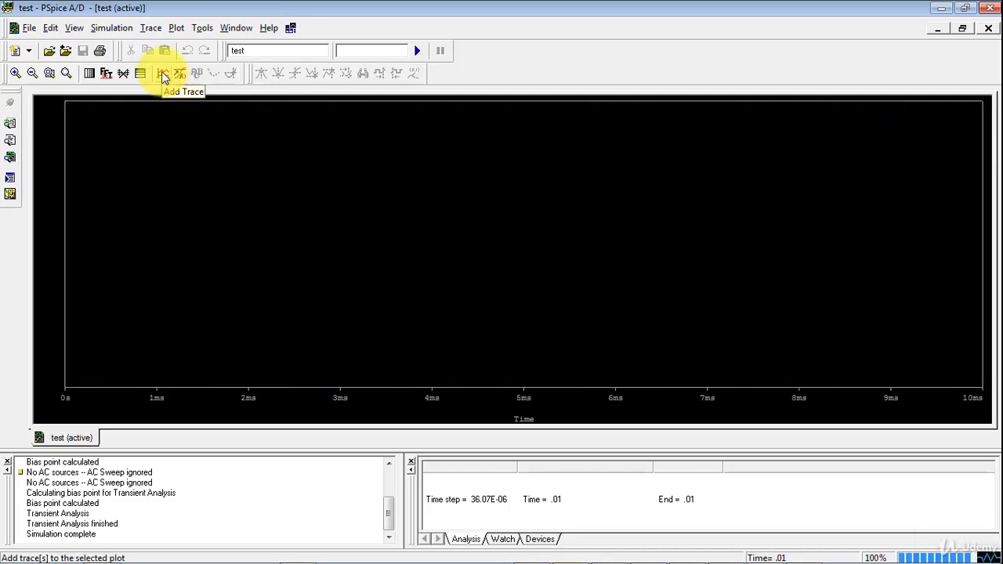
Add a trace of the absolute emitter current, ABS(IE(Q1)), to the empty plot
left_click(163, 75)
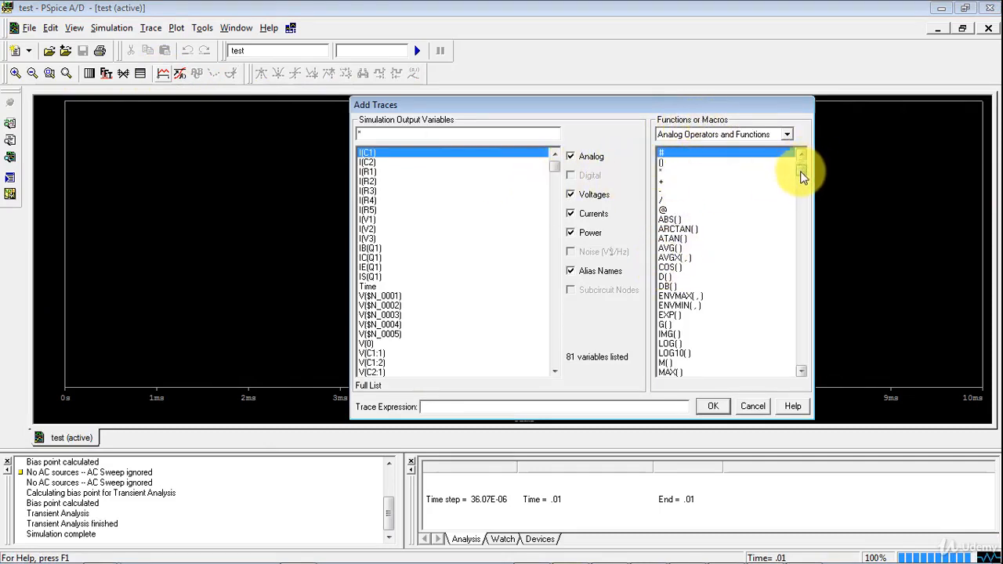
mouse_move(800, 173)
left_mouse_down()
mouse_move(802, 365)
mouse_move(798, 166)
left_mouse_up()
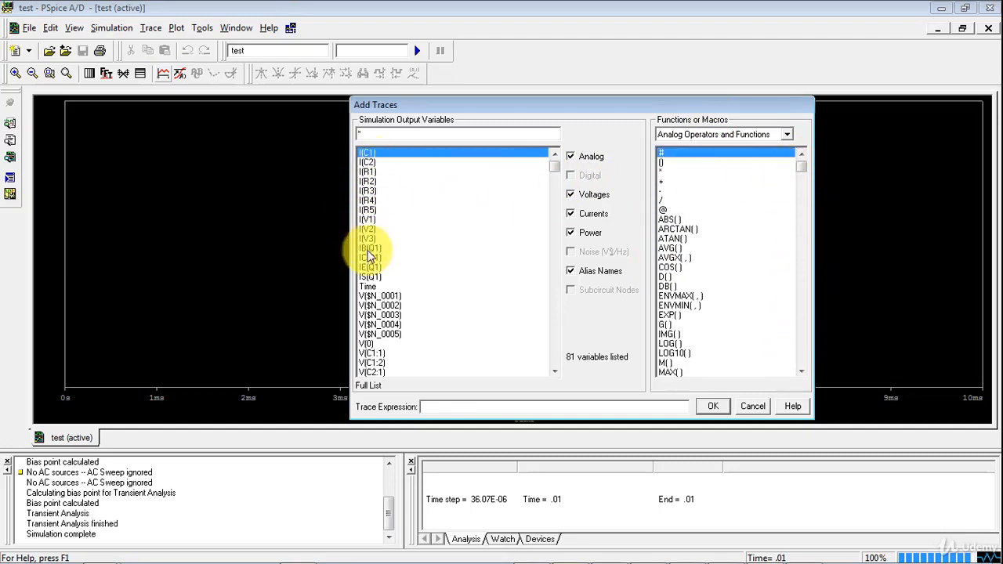
left_click_drag(558, 168, 560, 183)
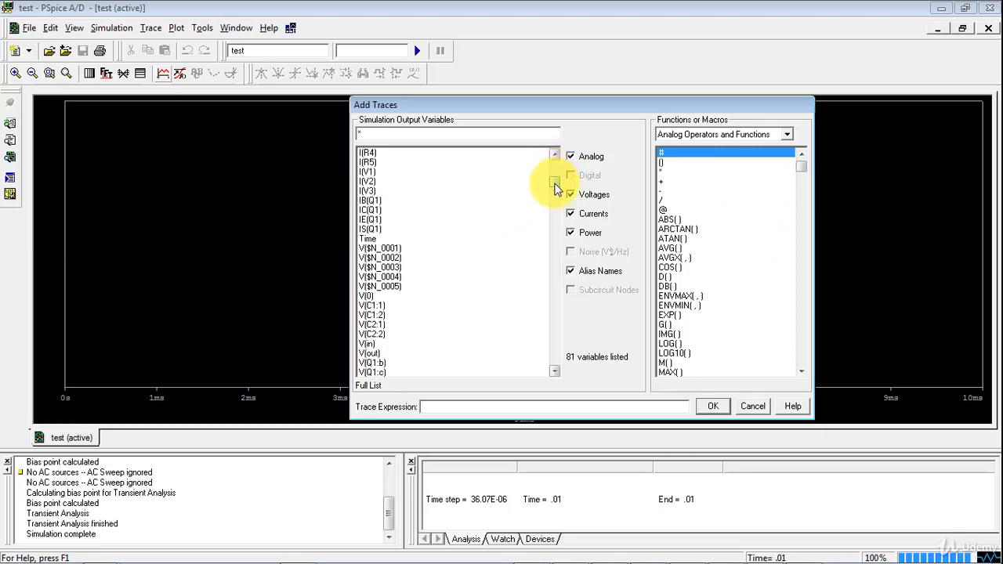
left_click(667, 220)
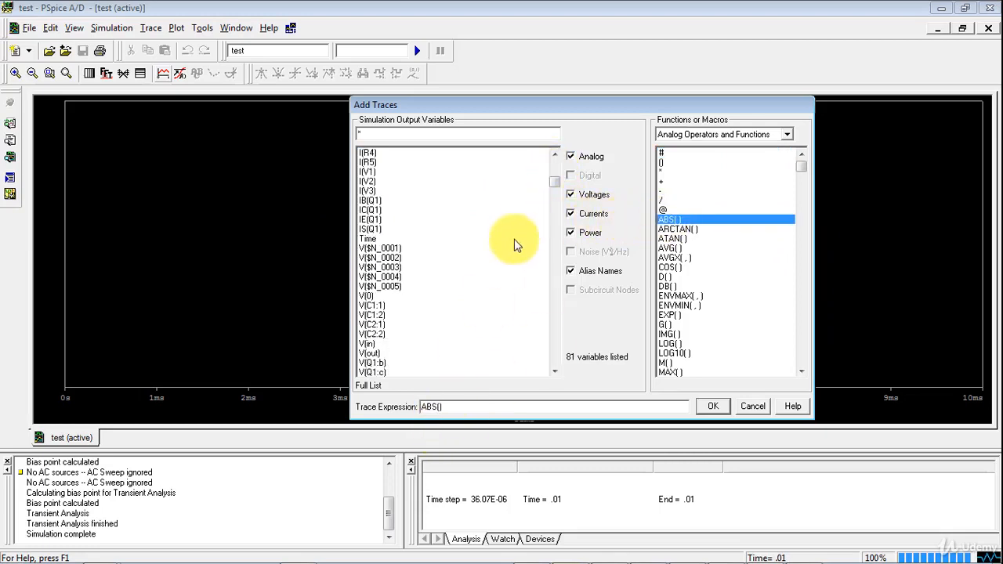
left_click_drag(556, 184, 556, 156)
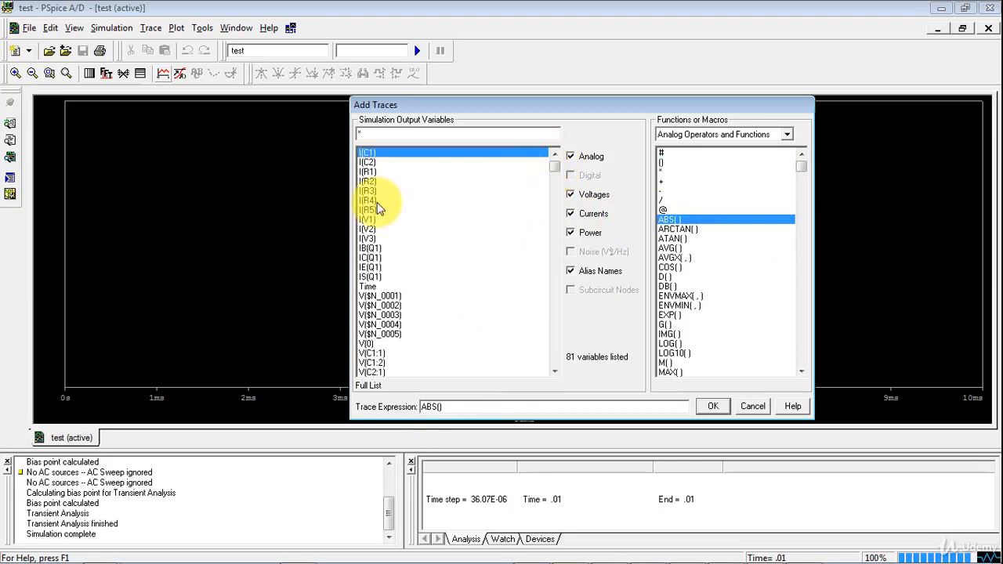
left_click(374, 267)
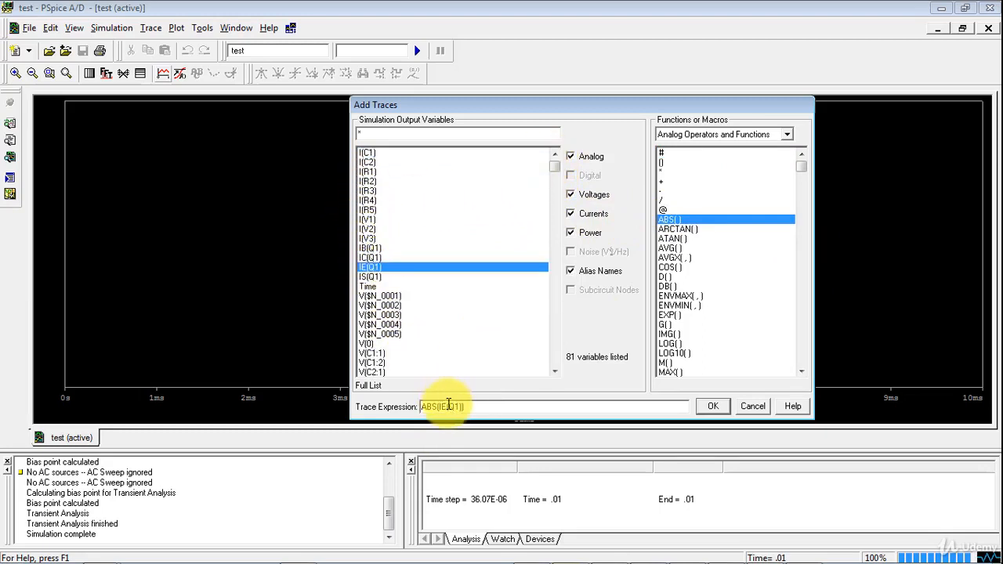
left_click(713, 406)
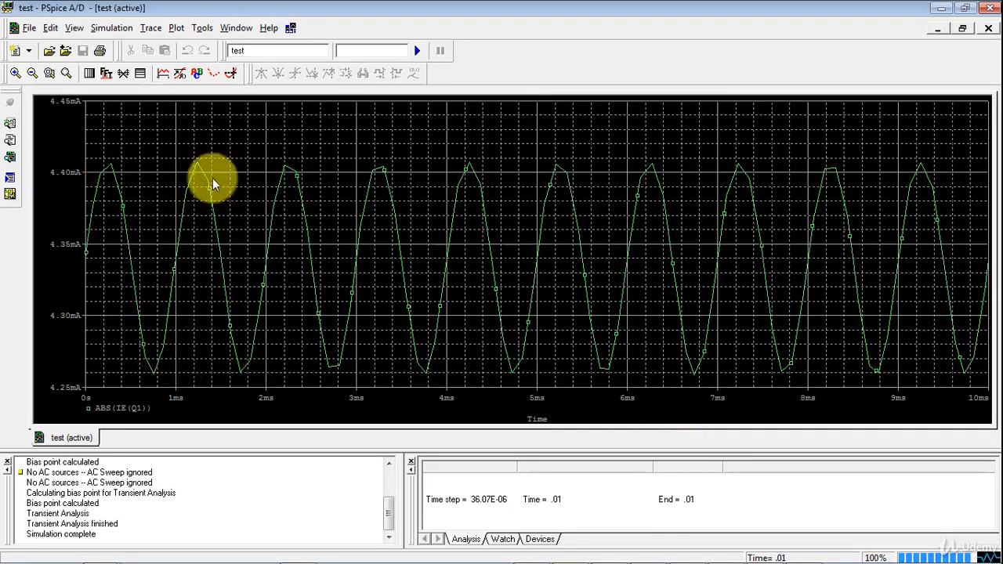
Add a second plot to the window and display the IE(Q1) trace in it
left_click(177, 29)
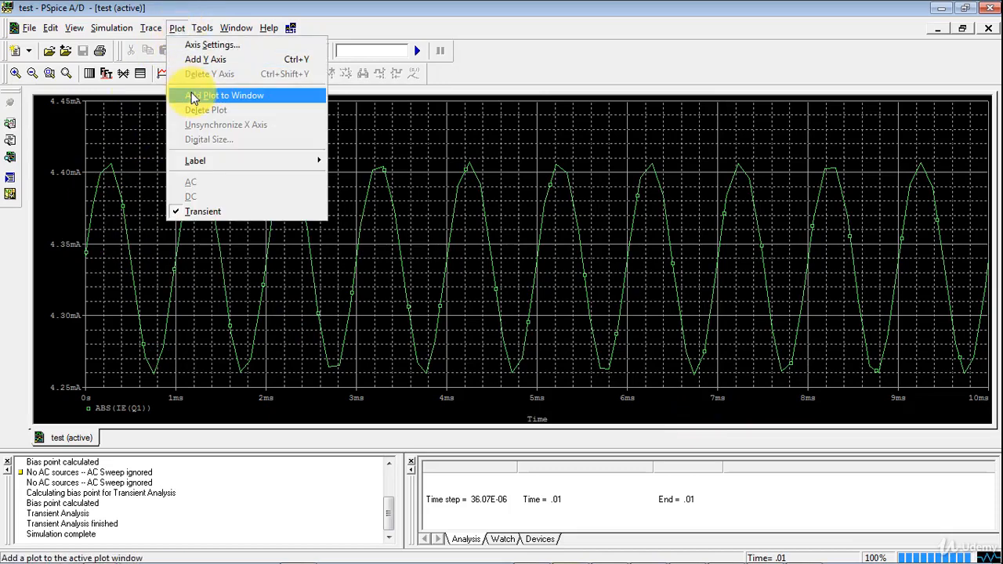
left_click(224, 95)
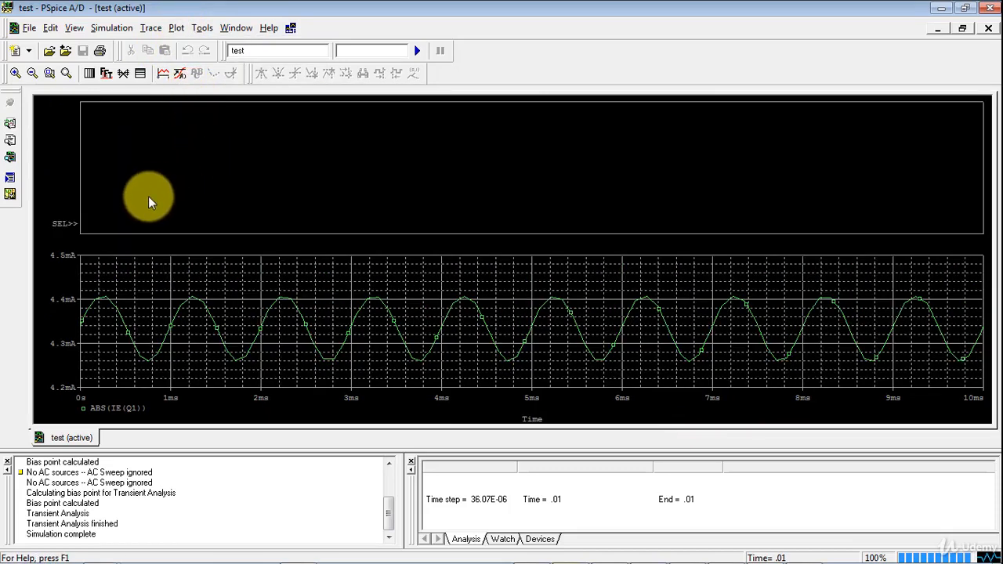
left_click(162, 73)
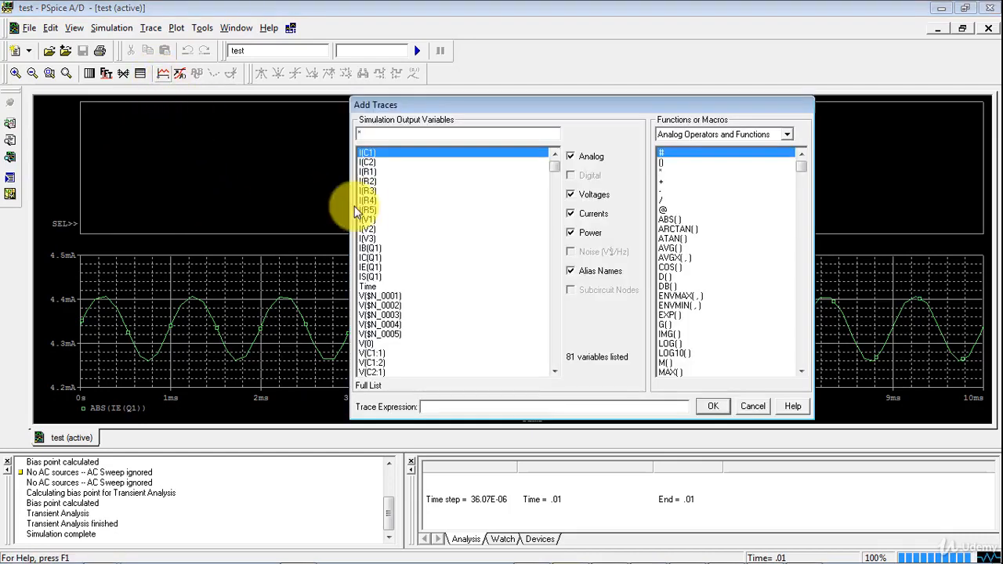
left_click(372, 268)
left_click(713, 406)
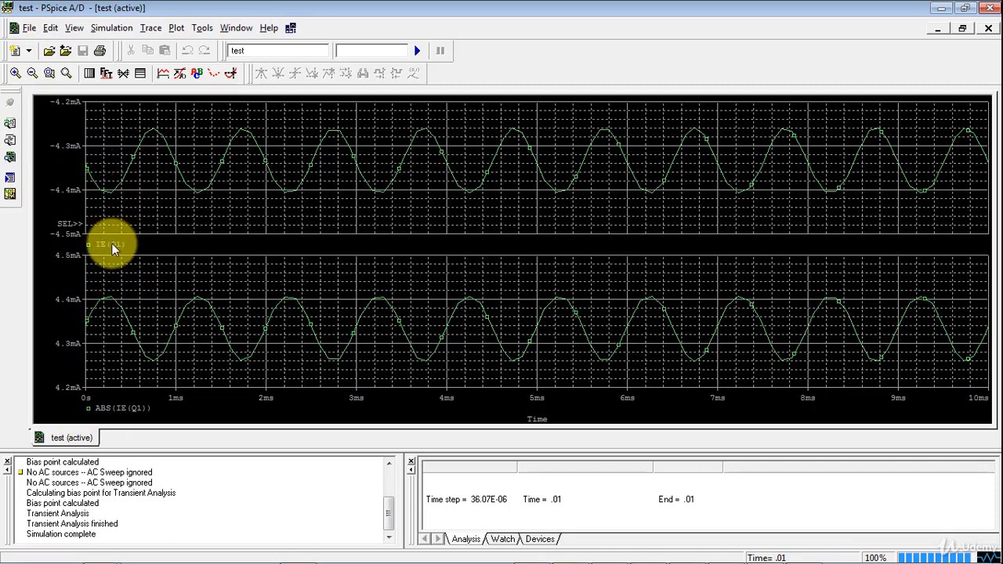
Delete the IE(Q1) plot and remove the ABS(IE(Q1)) trace from the remaining plot
left_click(176, 27)
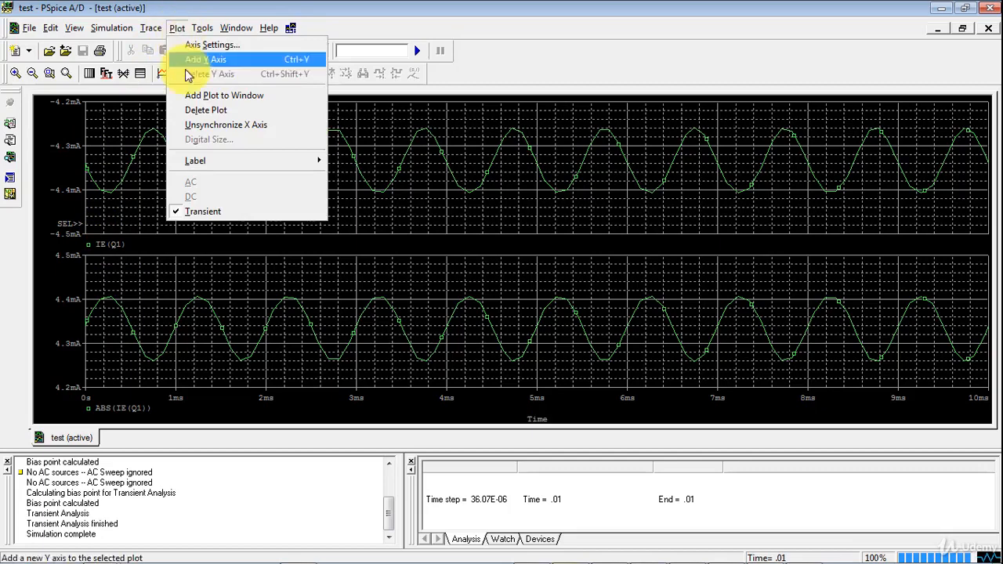
left_click(84, 317)
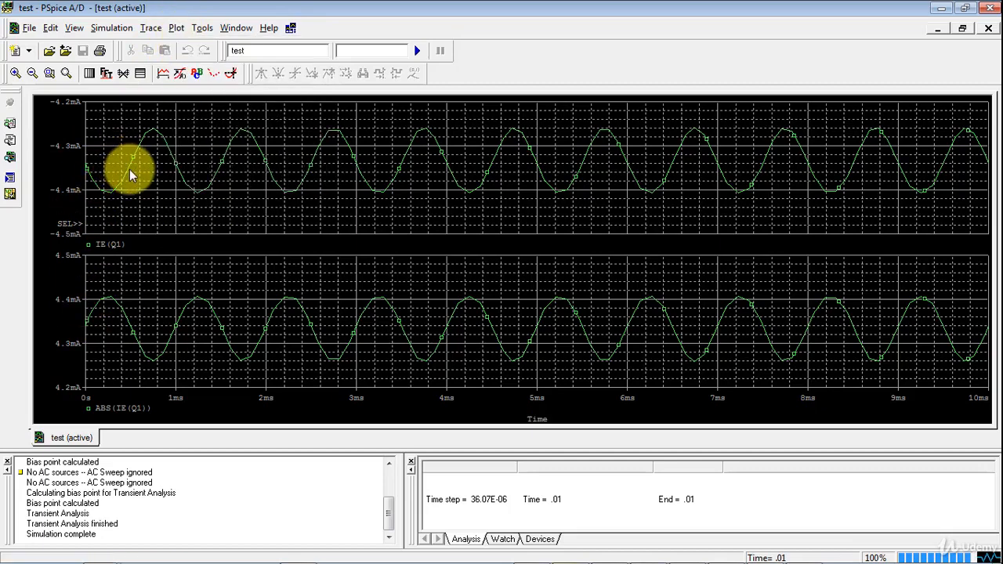
left_click(176, 27)
left_click(199, 110)
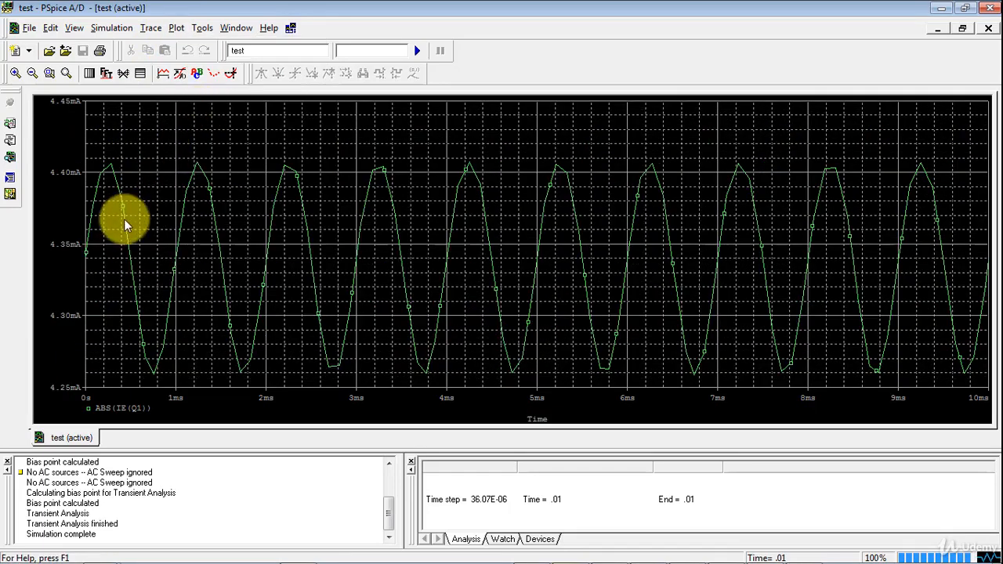
left_click(121, 408)
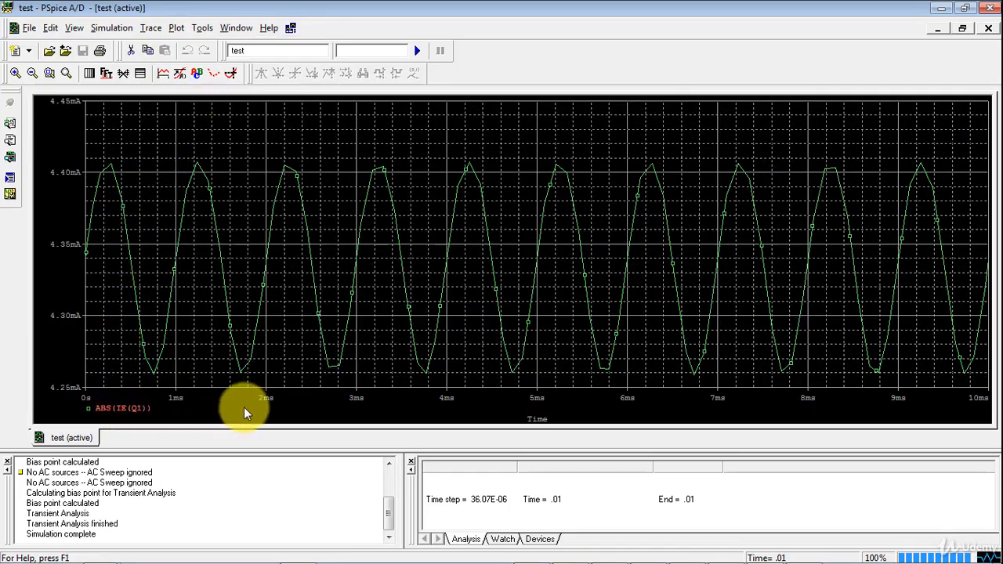
key("Delete")
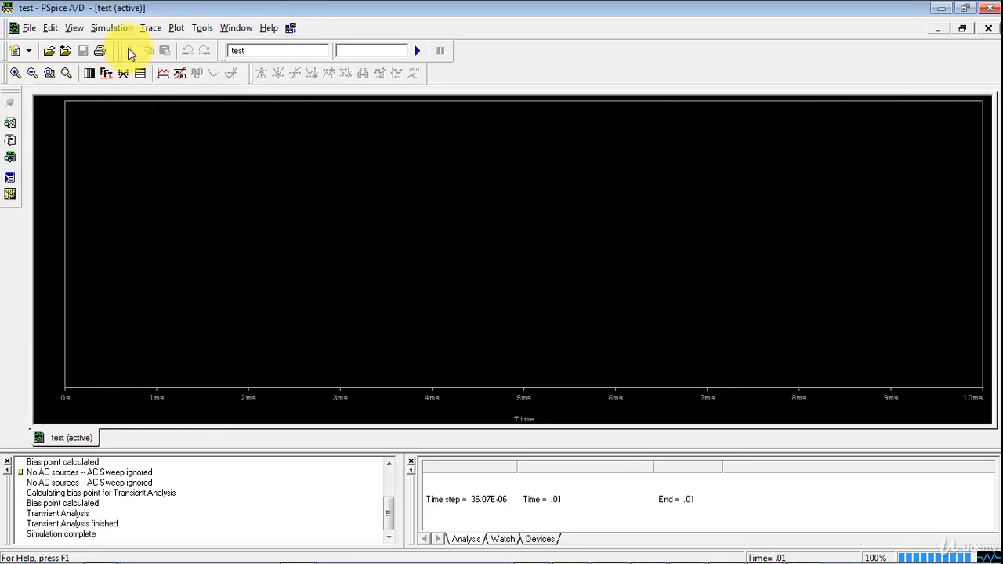
Add a trace of the product IE(Q1) * IB(Q1) to the empty plot
left_click(179, 74)
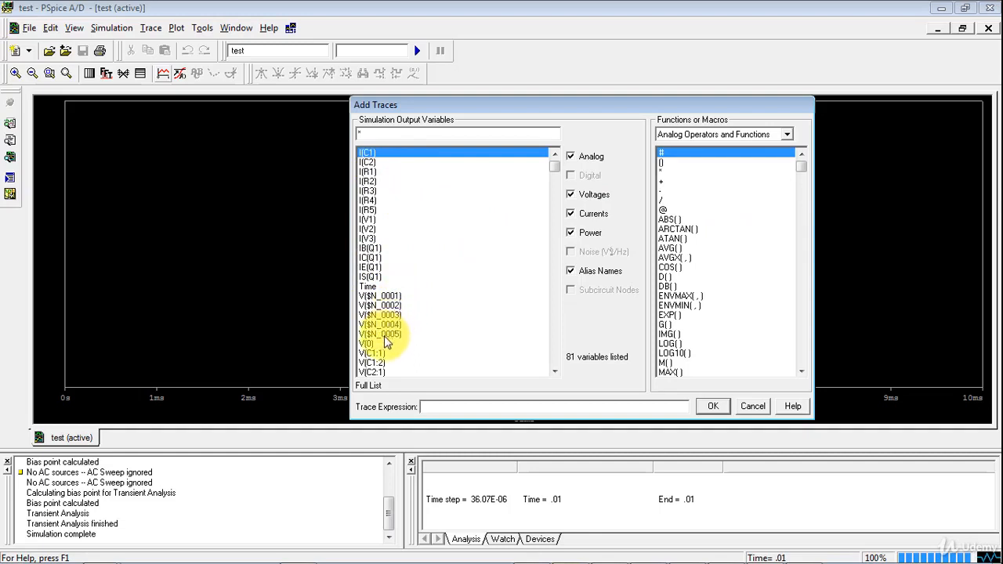
left_click(370, 268)
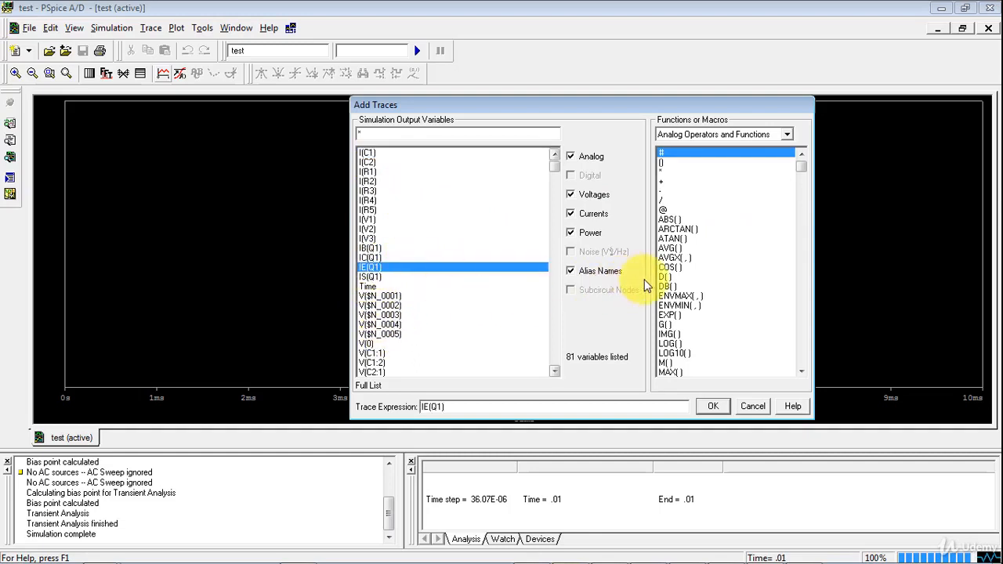
left_click(662, 172)
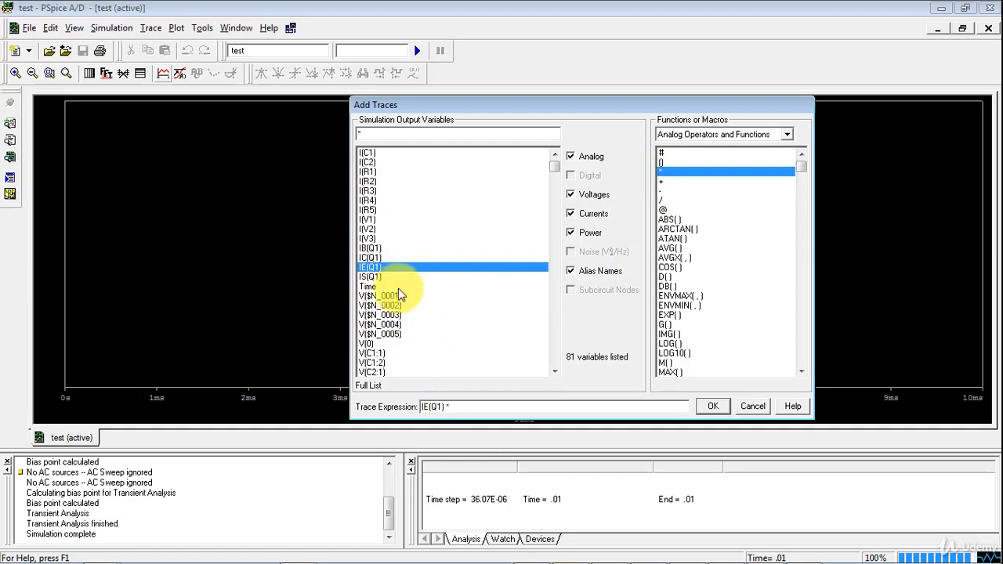
left_click(369, 248)
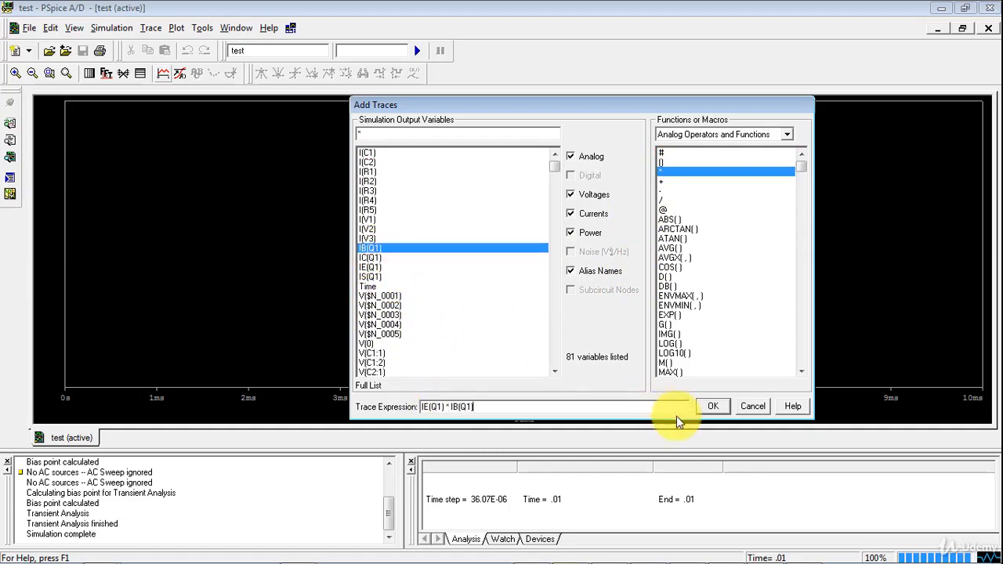
left_click(712, 406)
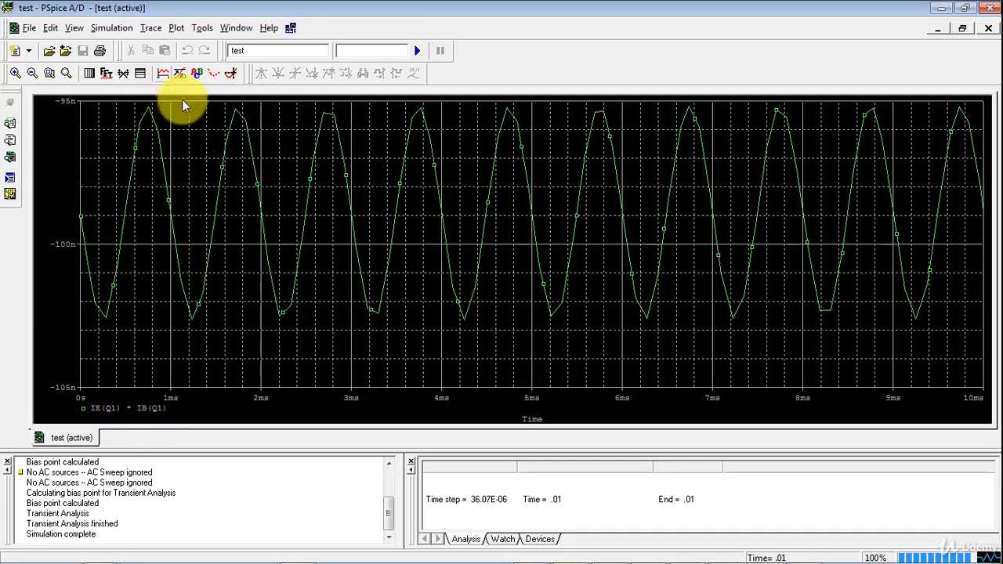
Examine the available Plot Window Templates for traces, including Bode Plot - separate, without adding one
left_click(163, 73)
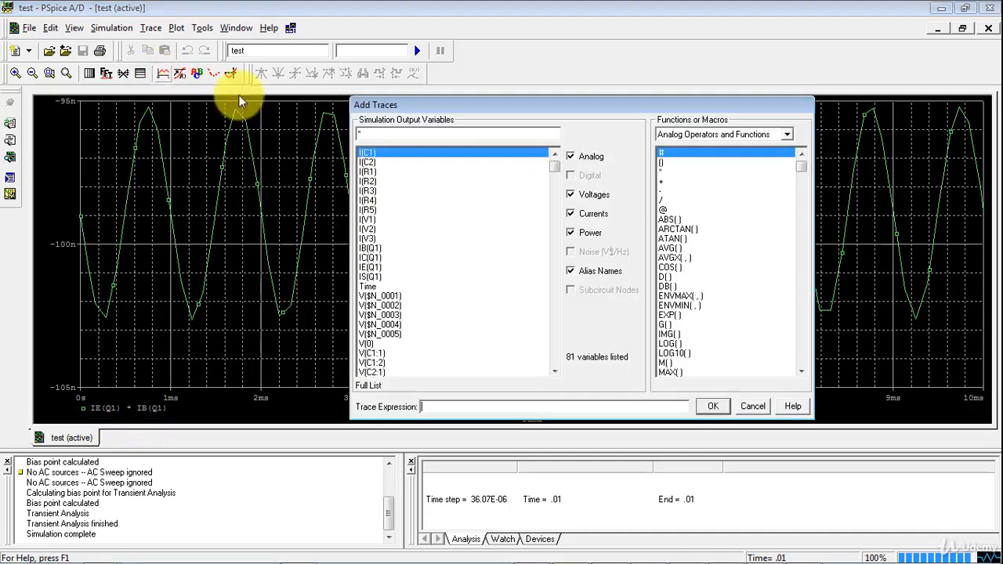
left_click(695, 136)
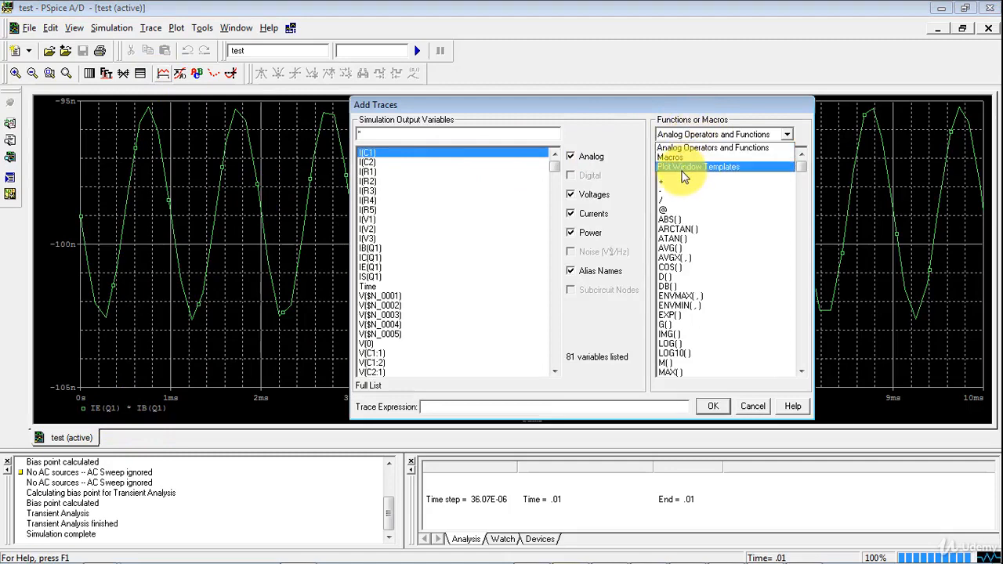
left_click(683, 167)
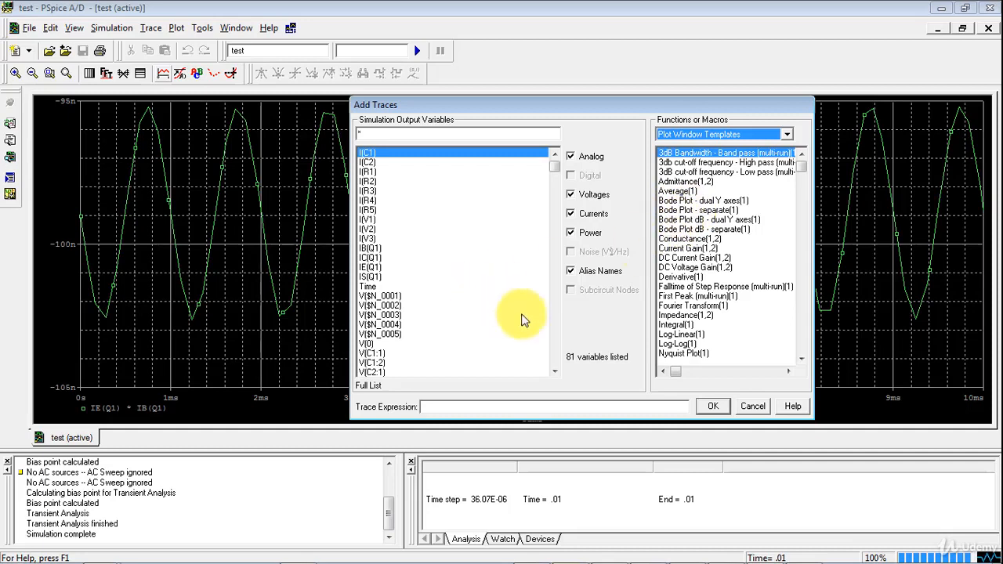
left_click(672, 210)
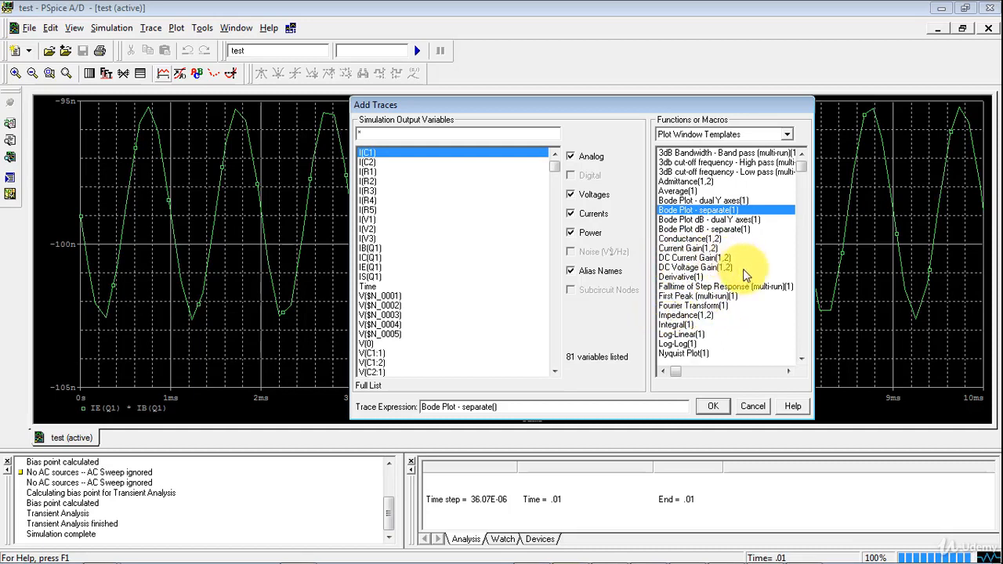
left_click(801, 359)
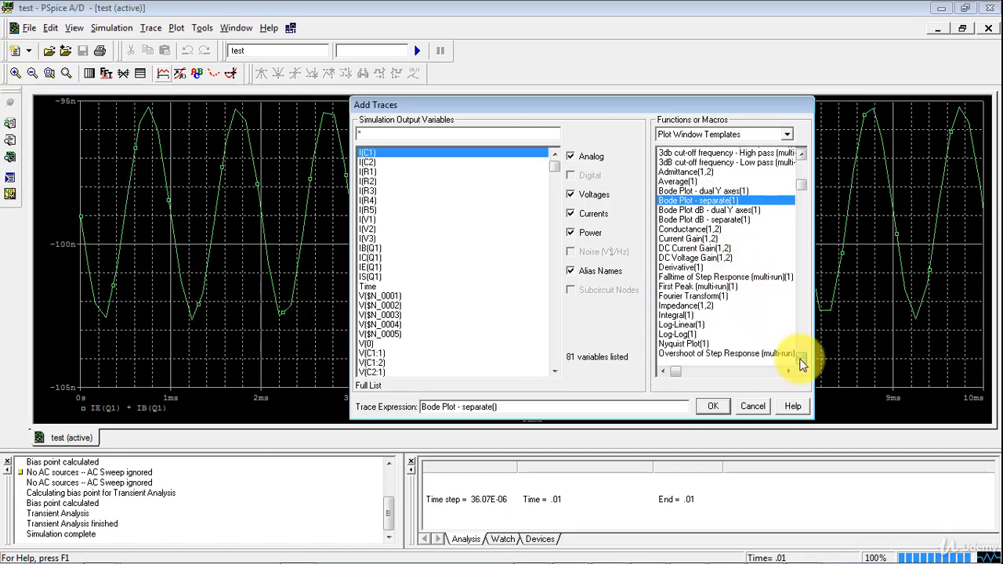
left_click(801, 361)
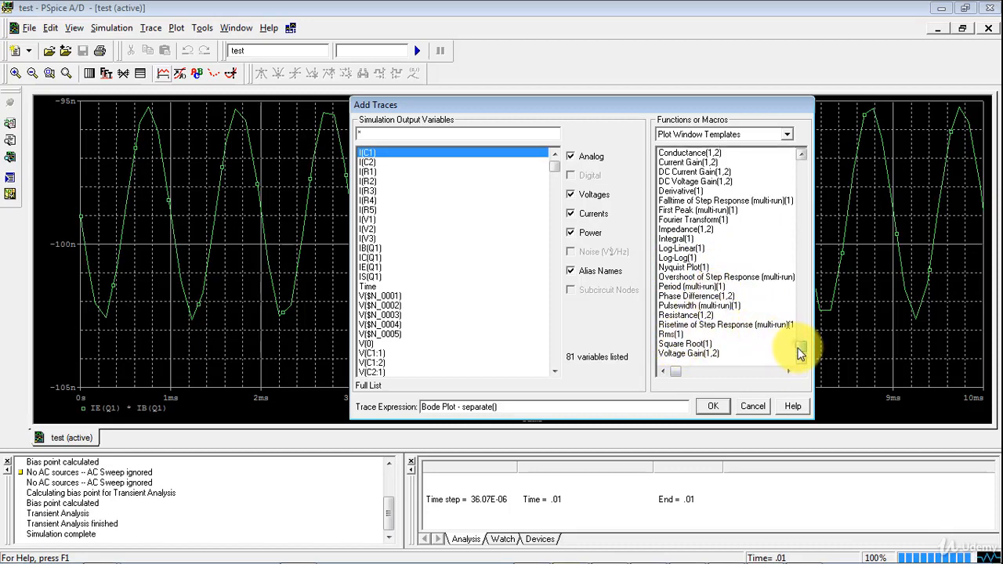
left_click_drag(800, 353, 772, 189)
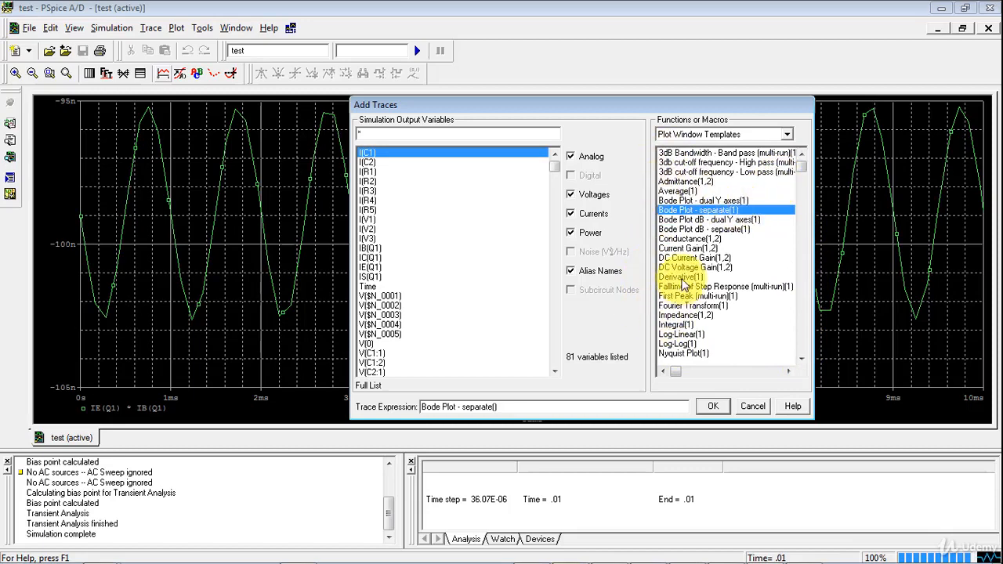
left_click(753, 407)
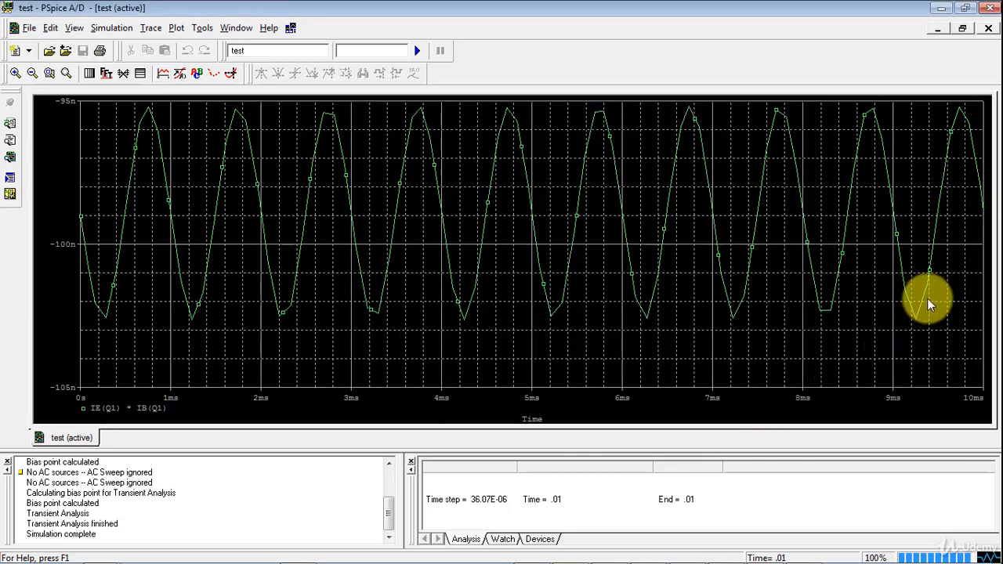